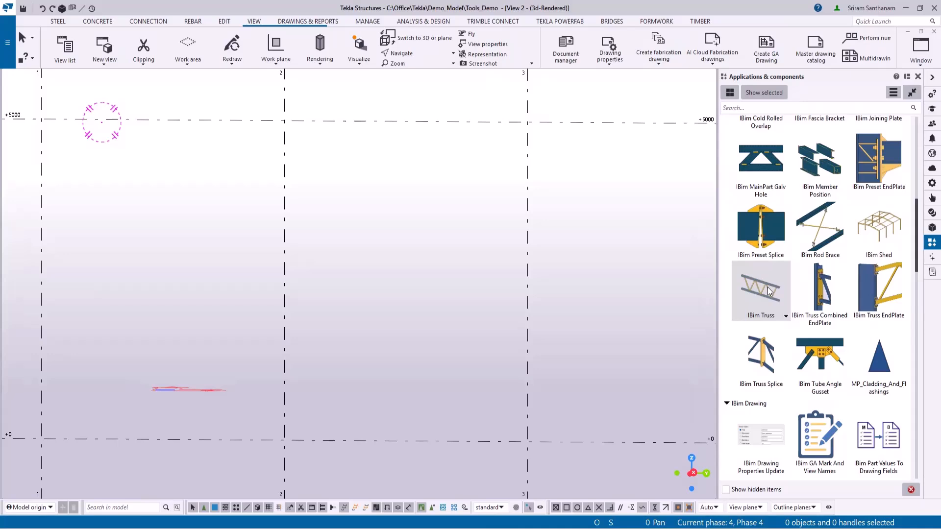
Place an IBim Truss at the +5000 level from grid line 1 to grid line 3
{"action": "left_click", "coordinate": [41, 119]}
{"action": "left_click", "coordinate": [526, 120]}
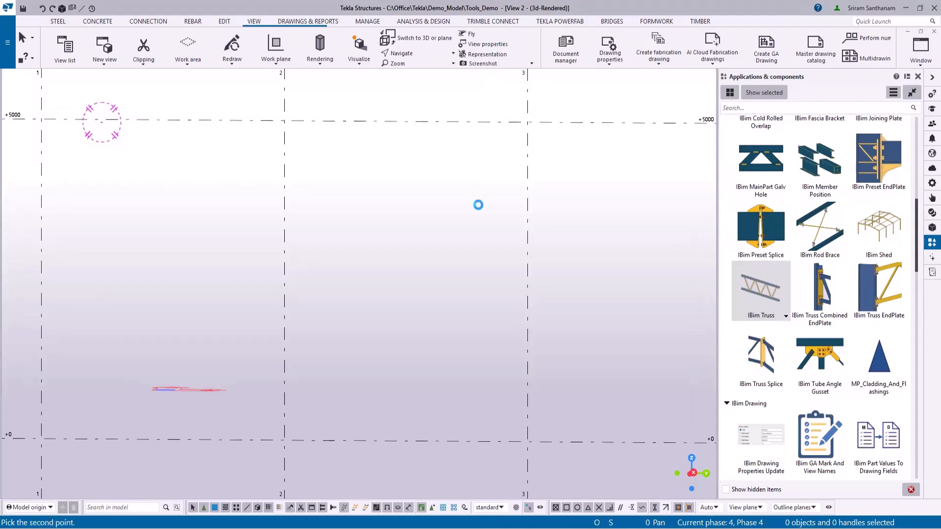
{"action": "scroll", "coordinate": [109, 135], "scroll_direction": "up", "scroll_amount": 3}
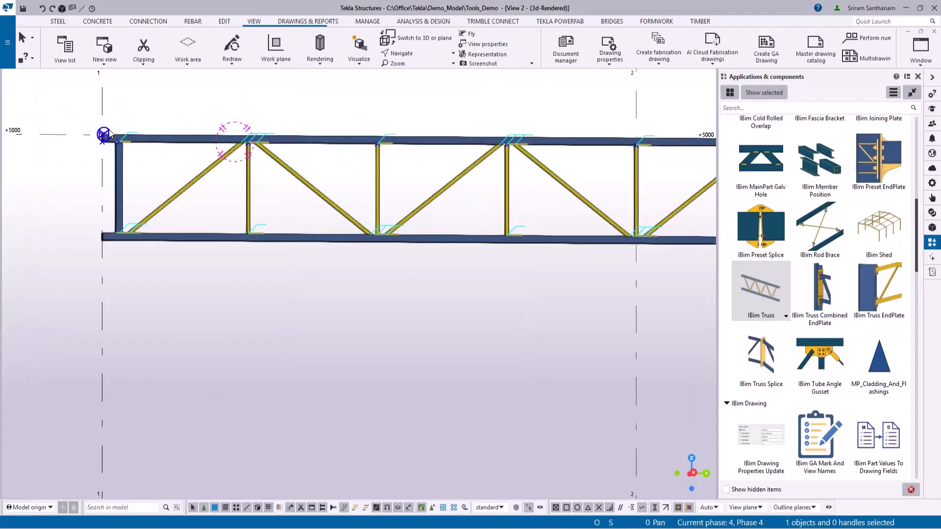
Open the placed truss's properties, load the Angle preset and apply it to the truss
{"action": "double_click", "coordinate": [259, 126]}
{"action": "left_click", "coordinate": [417, 210]}
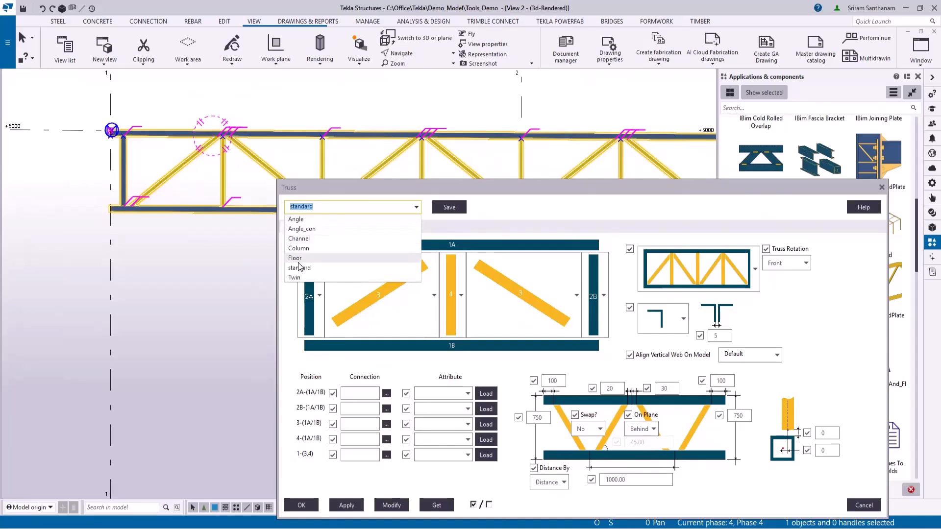
{"action": "left_click", "coordinate": [298, 219]}
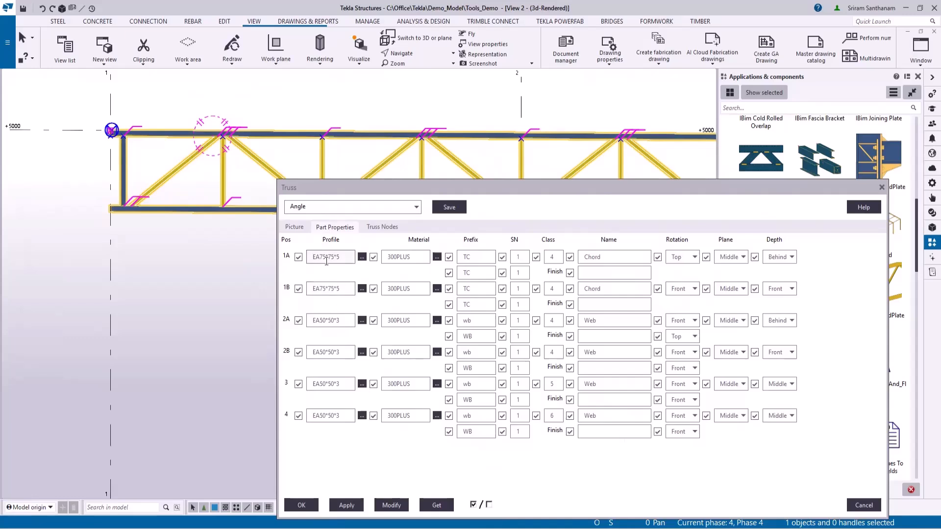
{"action": "left_click", "coordinate": [393, 505]}
{"action": "middle_click_drag", "start_coordinate": [191, 204], "coordinate": [182, 176], "text": "ctrl"}
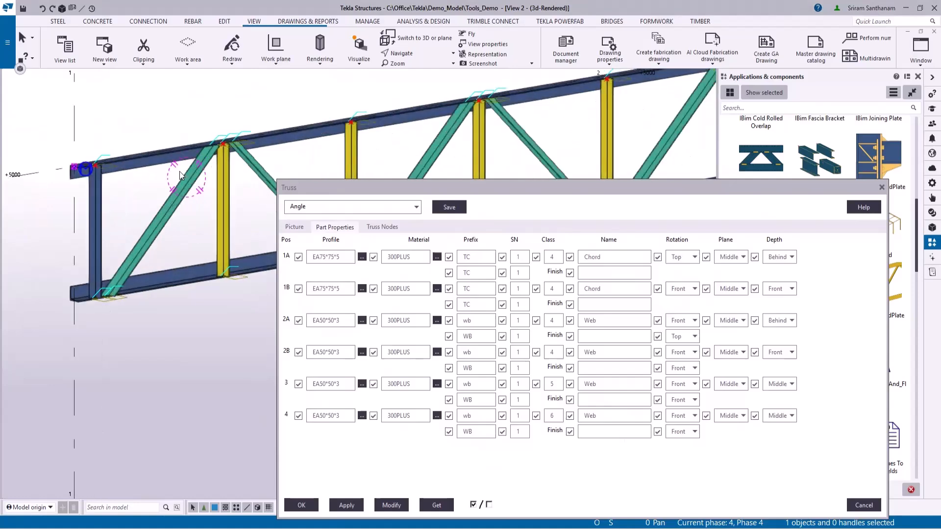
Load the Angle_con truss preset and choose Bolted gusset (11) as the connection for position 2A-(1A/1B)
{"action": "left_click", "coordinate": [416, 207]}
{"action": "left_click", "coordinate": [301, 230]}
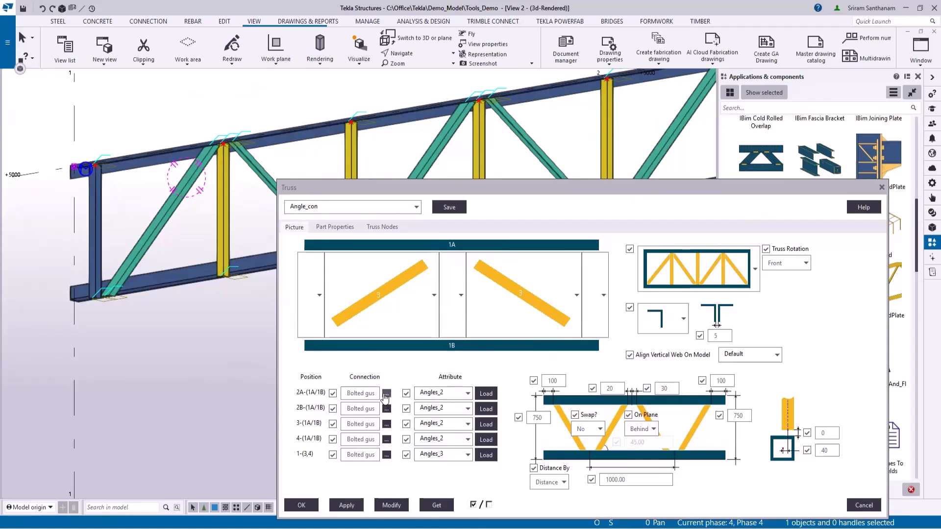
{"action": "left_click", "coordinate": [386, 394]}
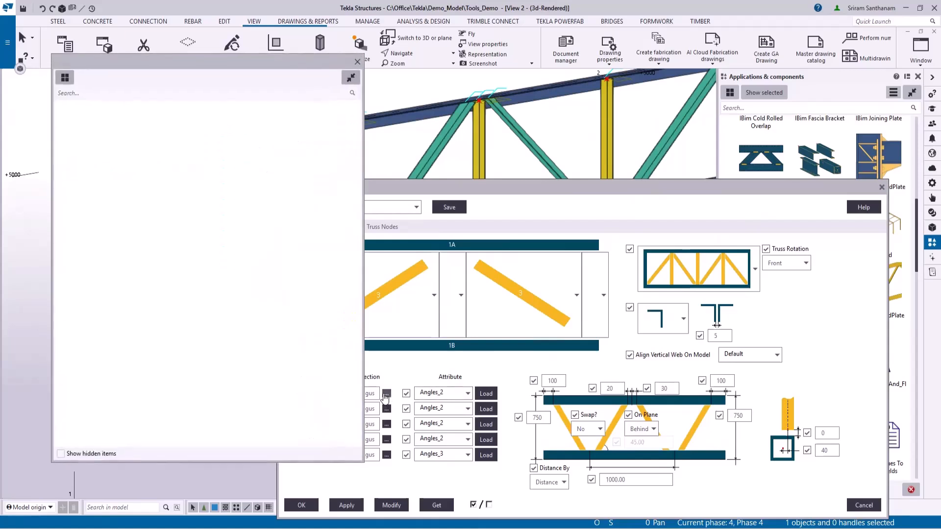
{"action": "left_click", "coordinate": [85, 93]}
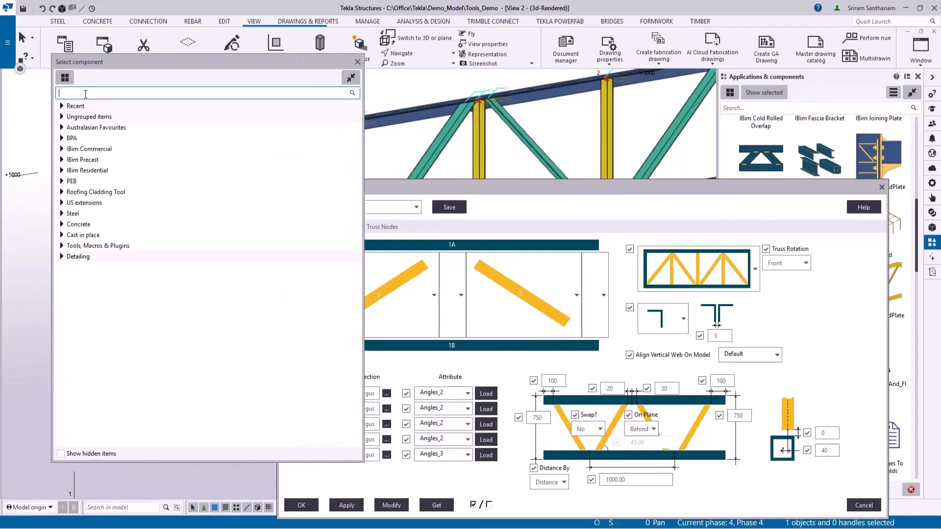
{"action": "type", "text": "11"}
{"action": "double_click", "coordinate": [90, 146]}
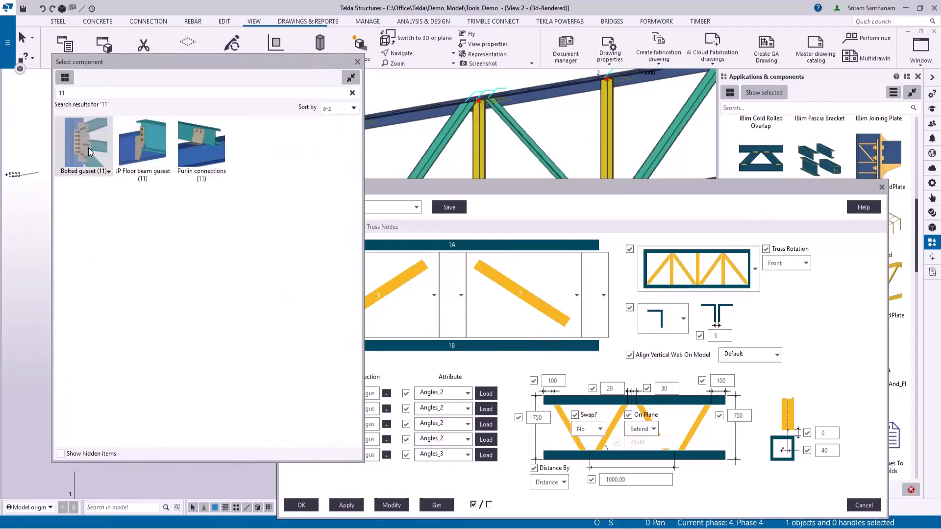
Keep Angles_2 as the attribute of the 2A-(1A/1B) connection and apply the bolted gusset settings to the truss
{"action": "left_click", "coordinate": [468, 393]}
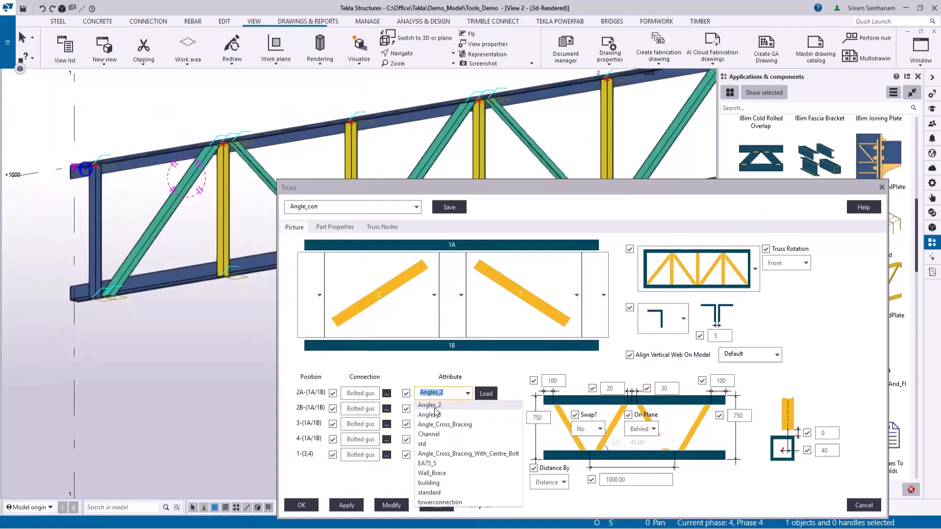
{"action": "left_click", "coordinate": [495, 363]}
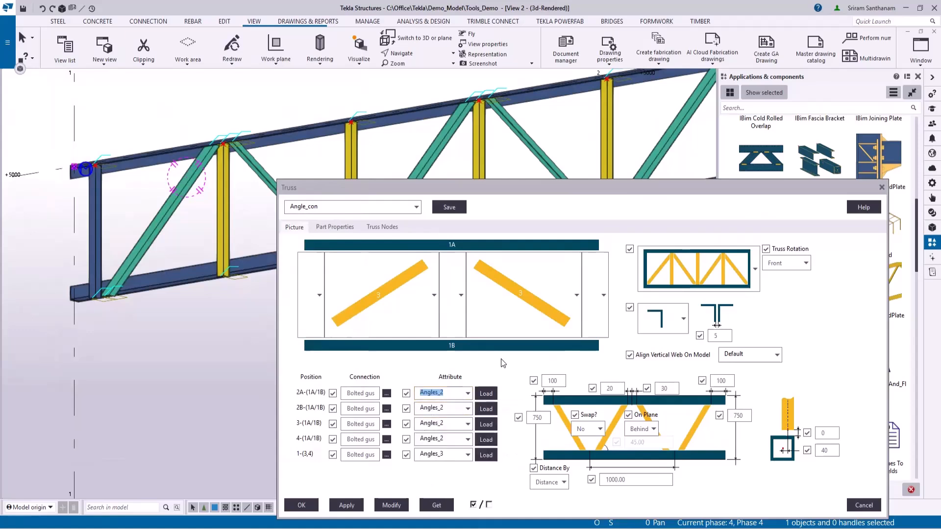
{"action": "left_click", "coordinate": [393, 505]}
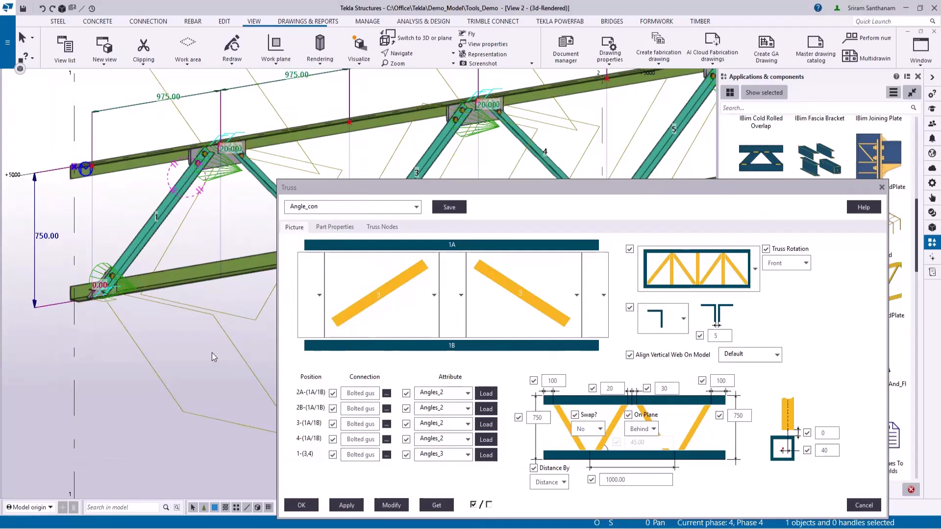
Load the Channel truss preset, review its part profiles and apply it to the truss
{"action": "left_click", "coordinate": [416, 210]}
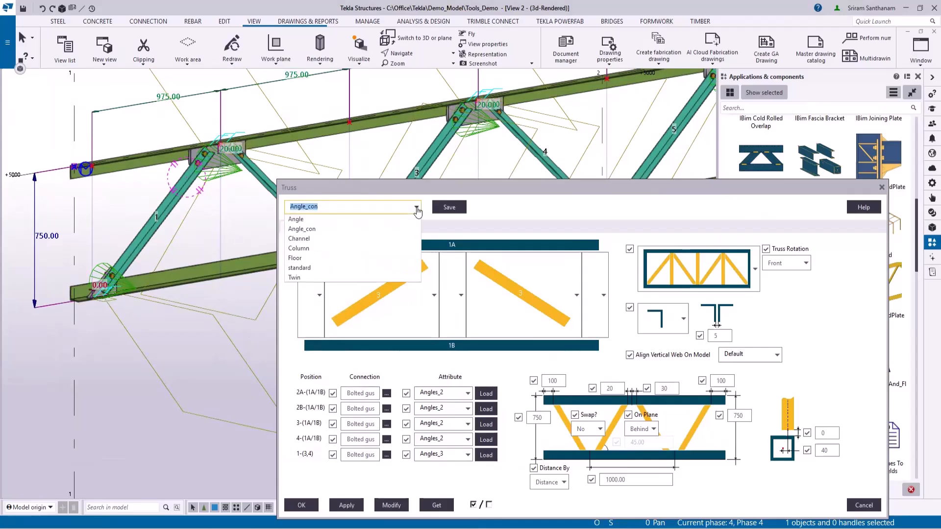
{"action": "left_click", "coordinate": [300, 239]}
{"action": "left_click", "coordinate": [344, 228]}
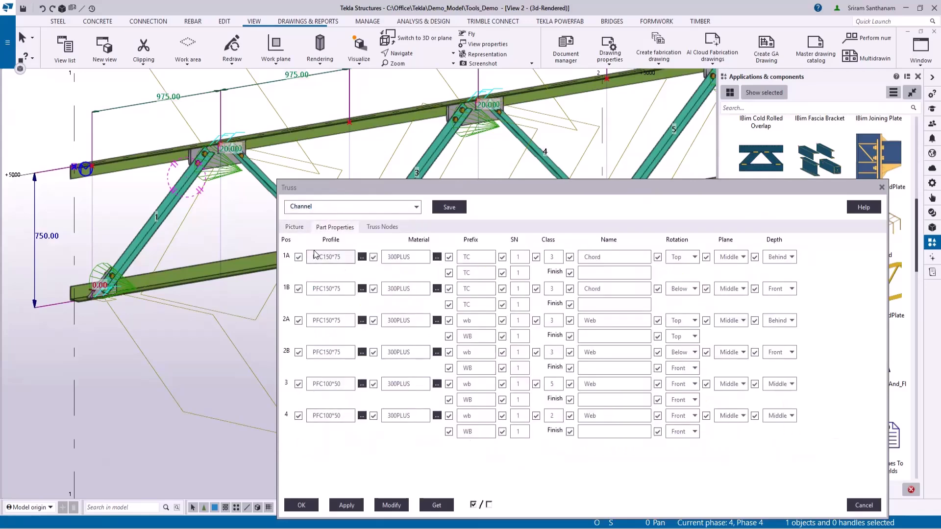
{"action": "left_click", "coordinate": [390, 506]}
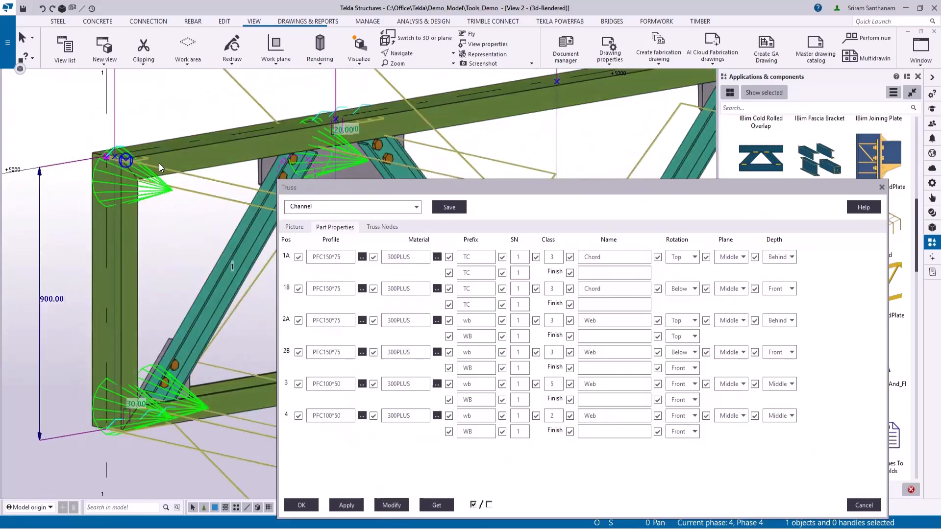
Assign the Cranked beam (41) component with the standard attribute as the connection for position 2A-(1A/1B)
{"action": "left_click", "coordinate": [294, 227]}
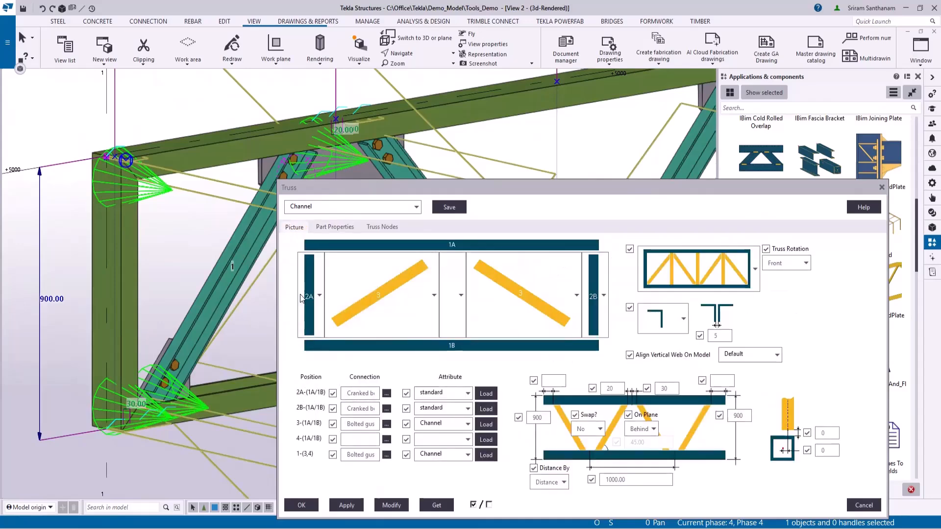
{"action": "left_click", "coordinate": [387, 393]}
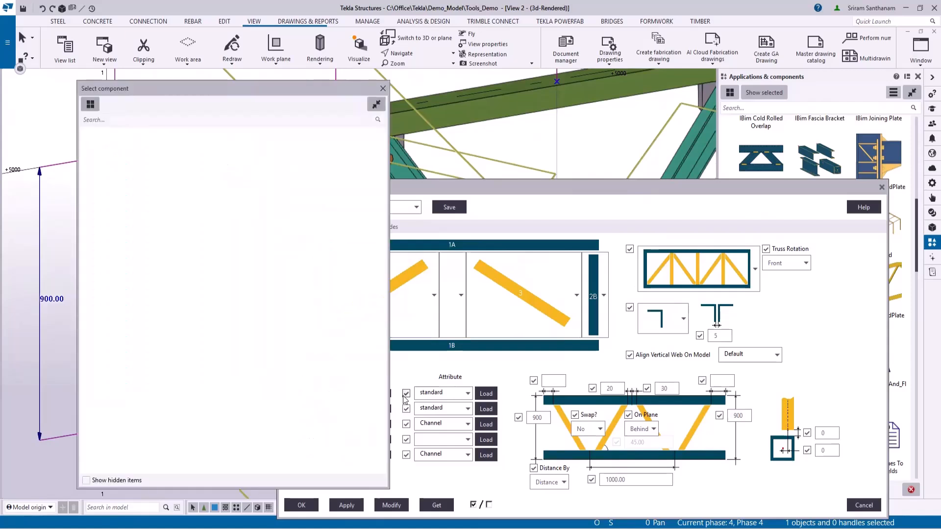
{"action": "left_click", "coordinate": [106, 118]}
{"action": "type", "text": "41"}
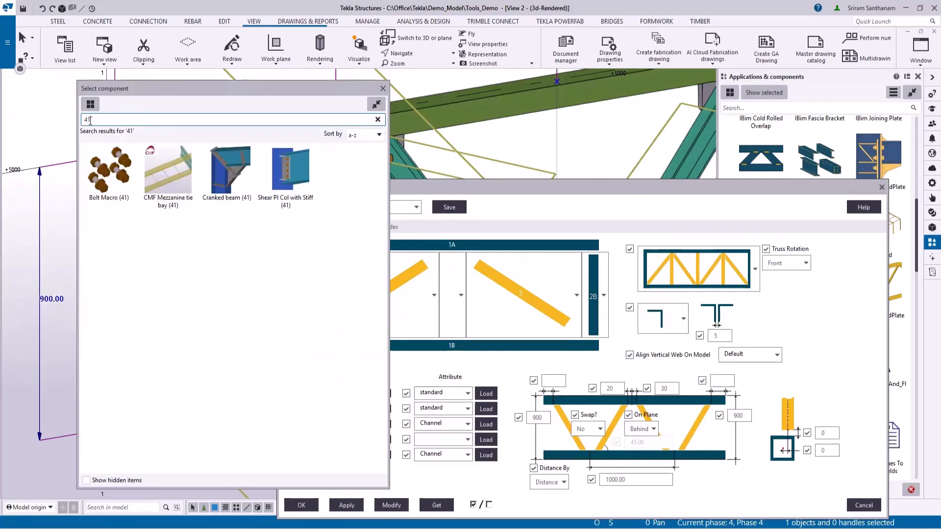
{"action": "double_click", "coordinate": [230, 171]}
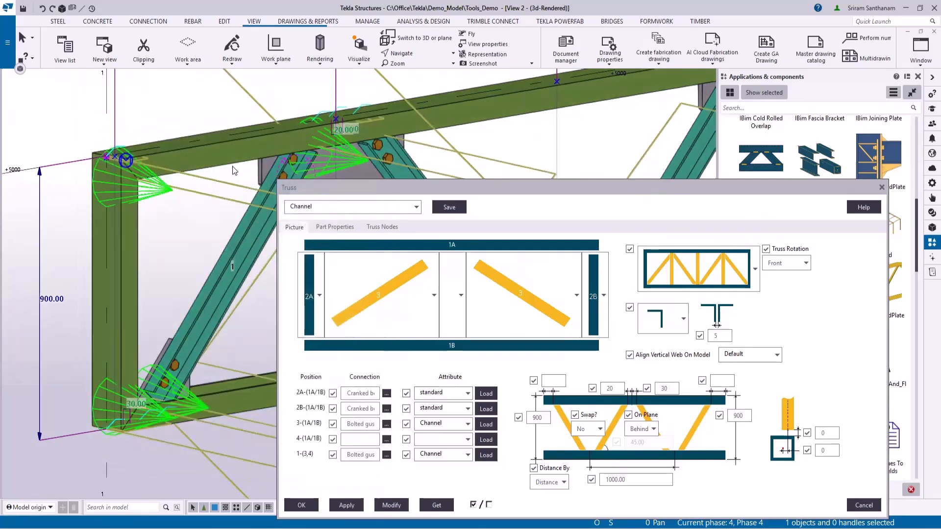
{"action": "left_click", "coordinate": [466, 394]}
{"action": "left_click", "coordinate": [435, 406]}
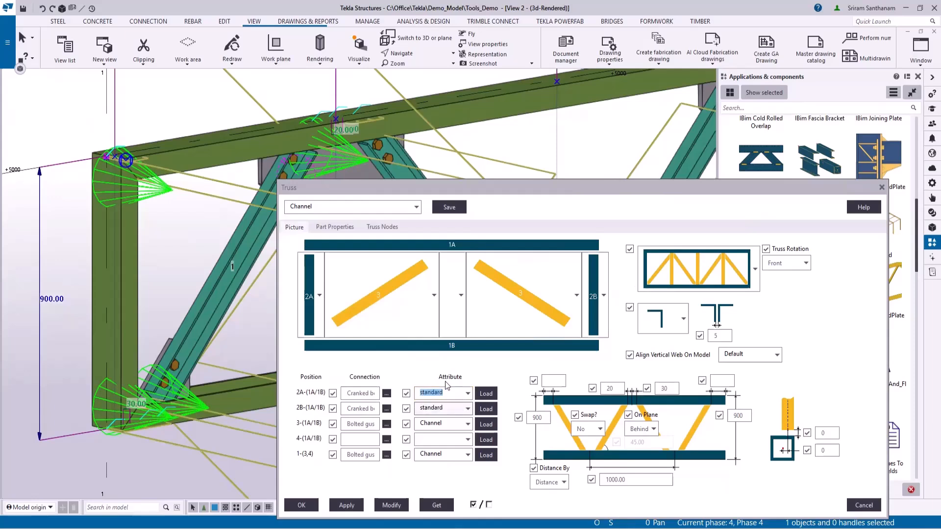
Load the standard truss preset and apply it to the truss
{"action": "left_click", "coordinate": [416, 206]}
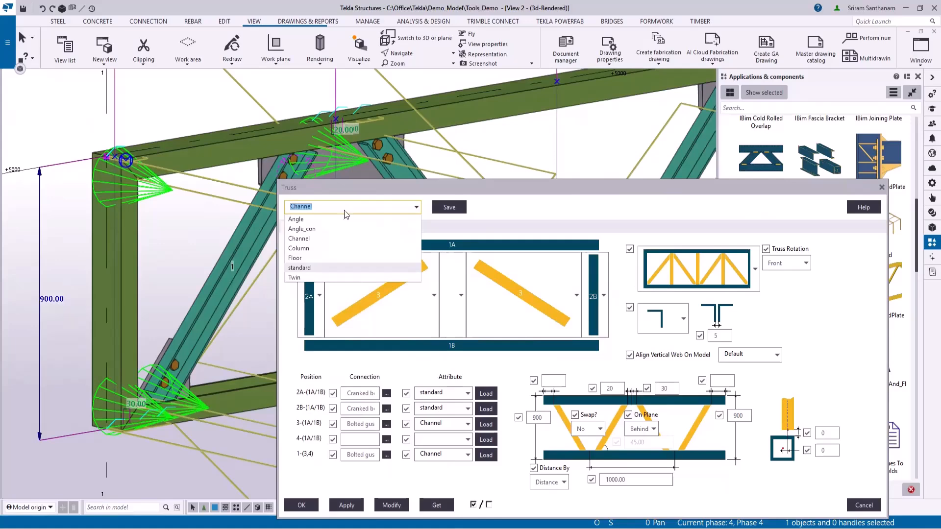
{"action": "left_click", "coordinate": [303, 271]}
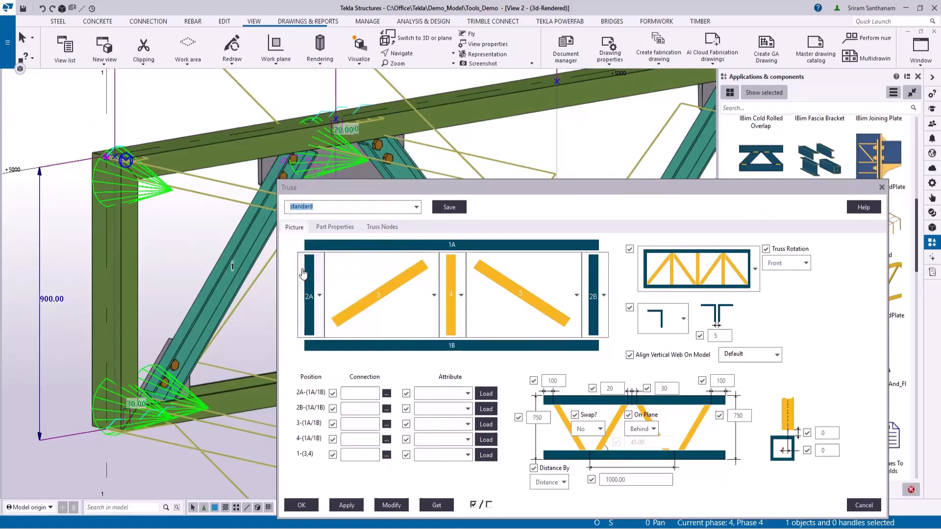
{"action": "left_click", "coordinate": [391, 505]}
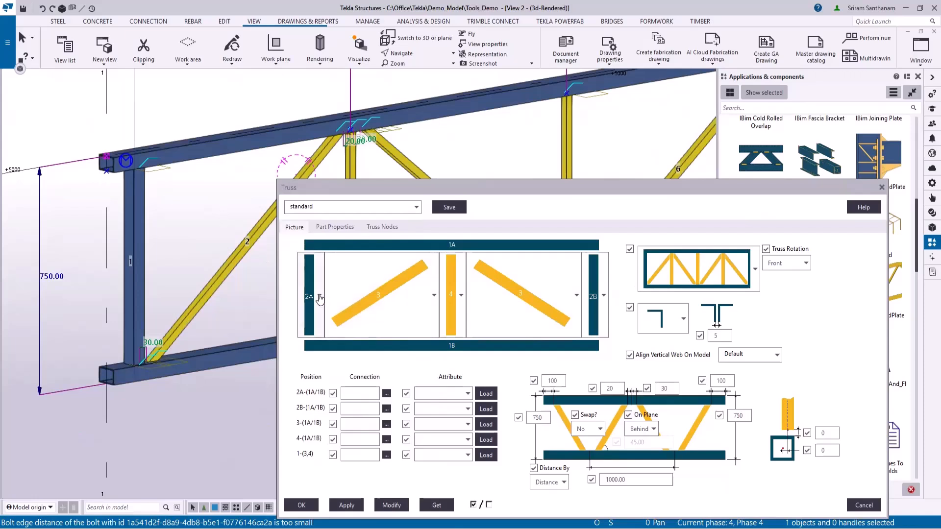
Remove both end verticals, 2A and 2B, from the truss layout and update the model
{"action": "left_click", "coordinate": [319, 296]}
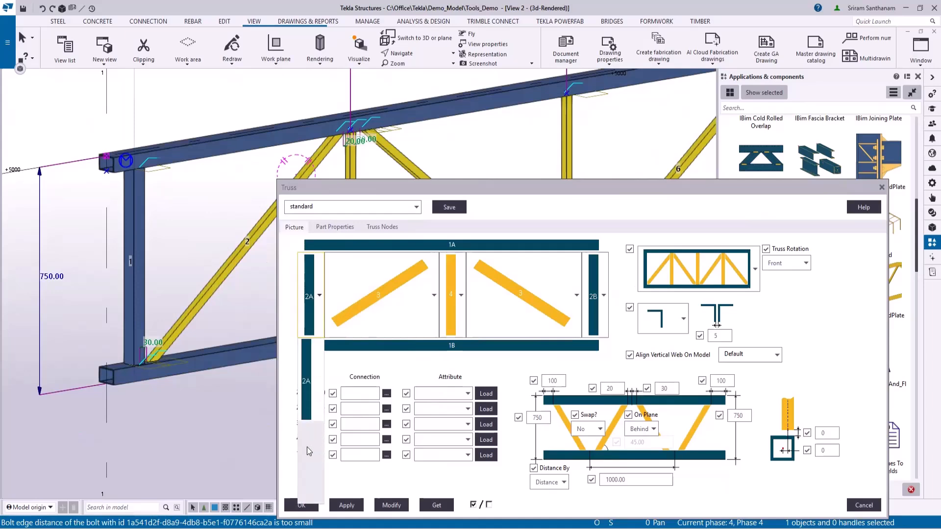
{"action": "left_click", "coordinate": [309, 452]}
{"action": "left_click", "coordinate": [604, 295]}
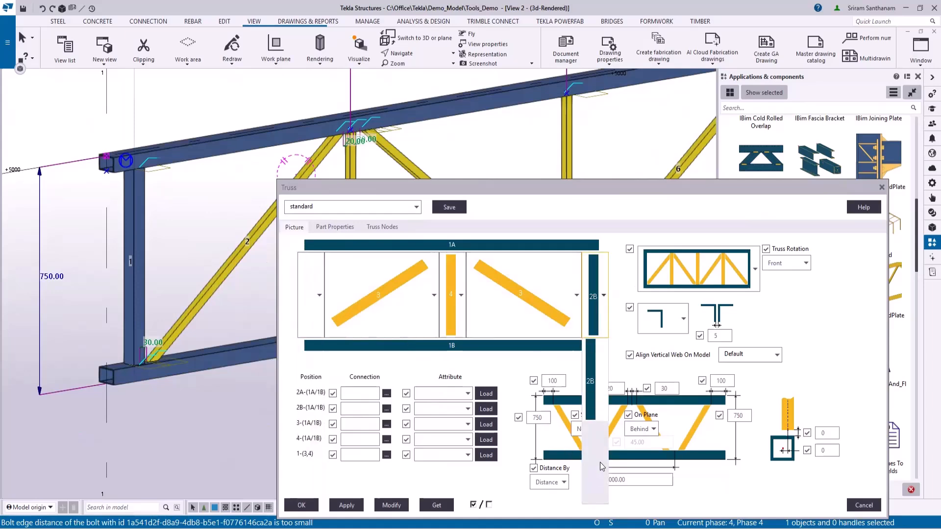
{"action": "left_click", "coordinate": [602, 467]}
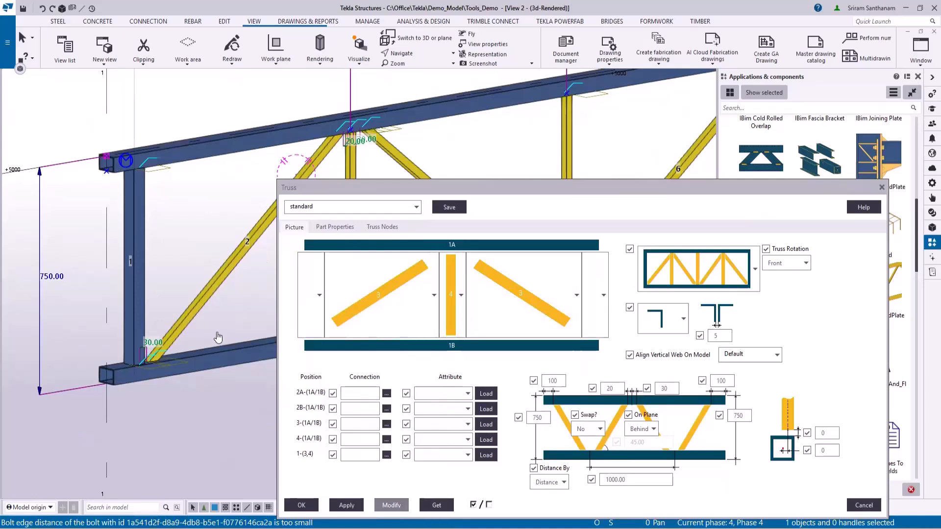
Remove the intermediate vertical web member 4 from the truss layout and update the model
{"action": "left_click", "coordinate": [460, 296]}
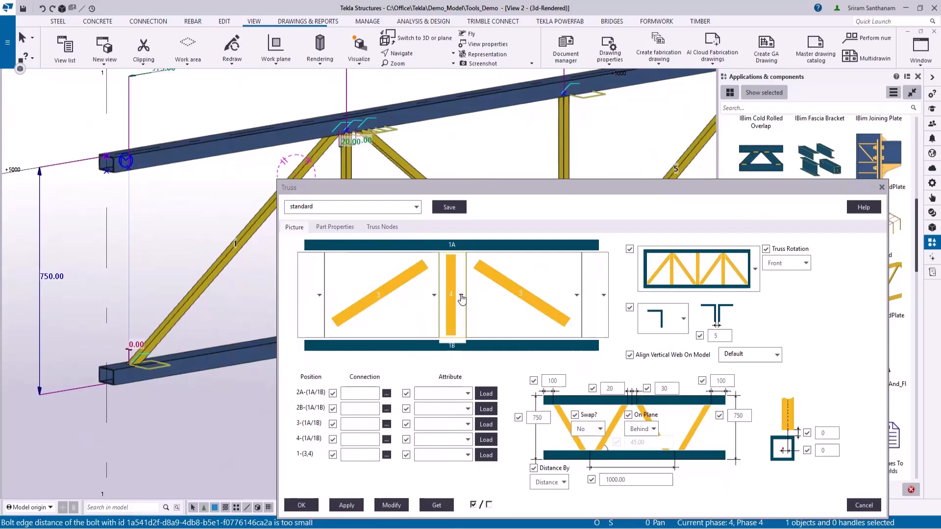
{"action": "left_click", "coordinate": [453, 466]}
{"action": "left_click", "coordinate": [392, 505]}
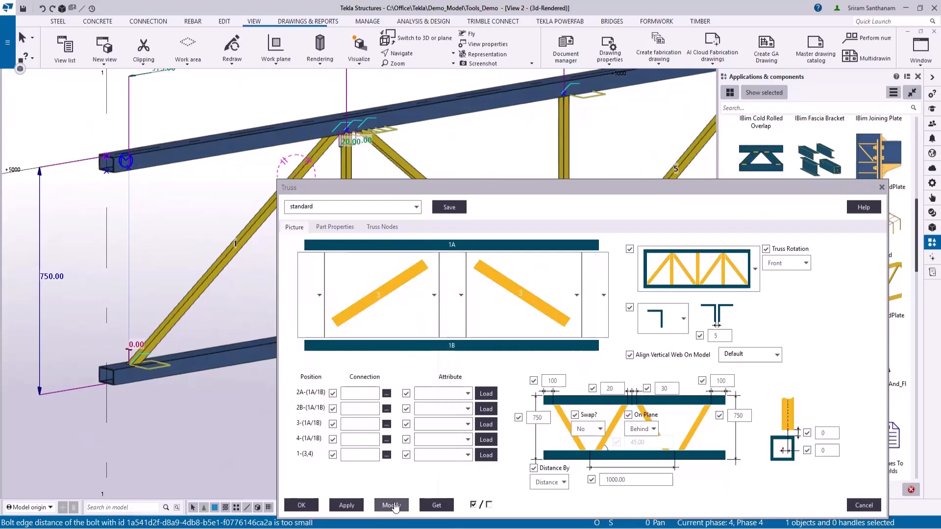
{"action": "scroll", "coordinate": [45, 133], "scroll_direction": "down", "scroll_amount": 2}
{"action": "scroll", "coordinate": [43, 133], "scroll_direction": "down", "scroll_amount": 2}
Restore vertical web member 4, flip the first diagonal 3 to slope downward toward it, and update the truss
{"action": "left_click", "coordinate": [461, 295]}
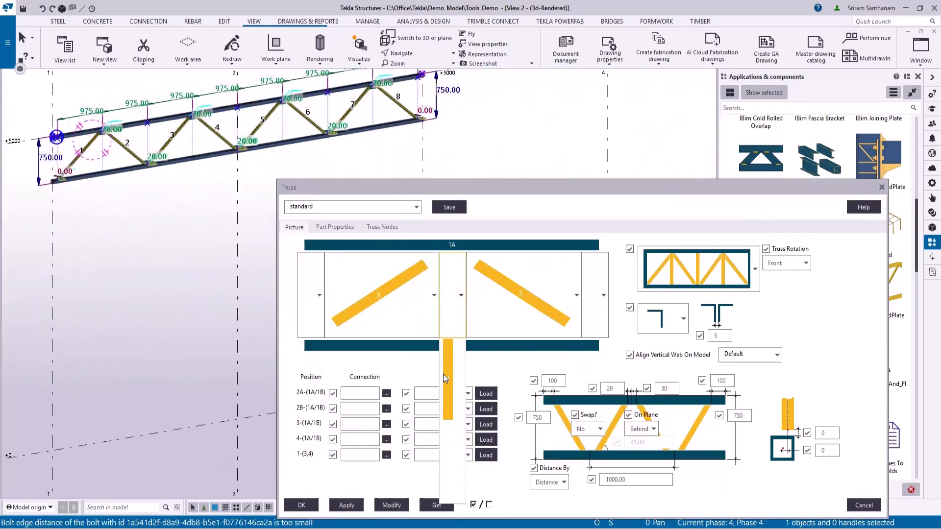
{"action": "left_click", "coordinate": [447, 384]}
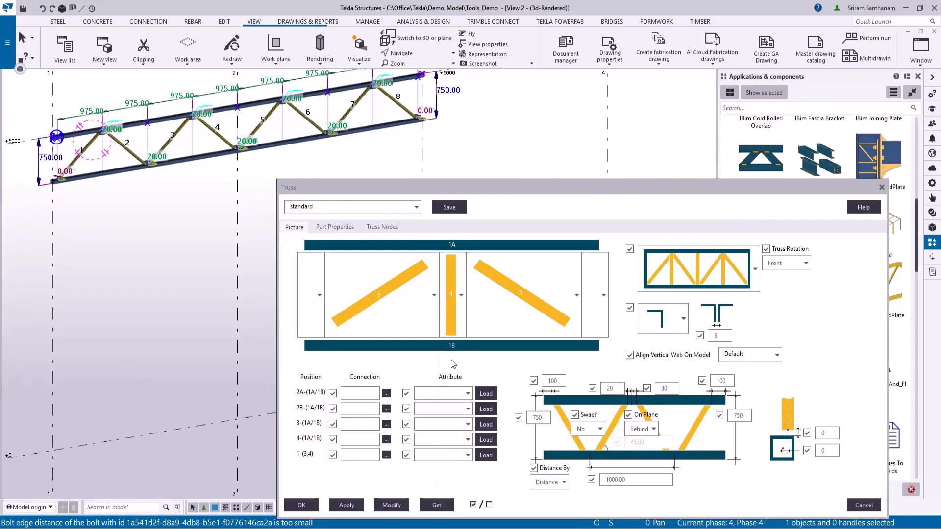
{"action": "left_click", "coordinate": [434, 295]}
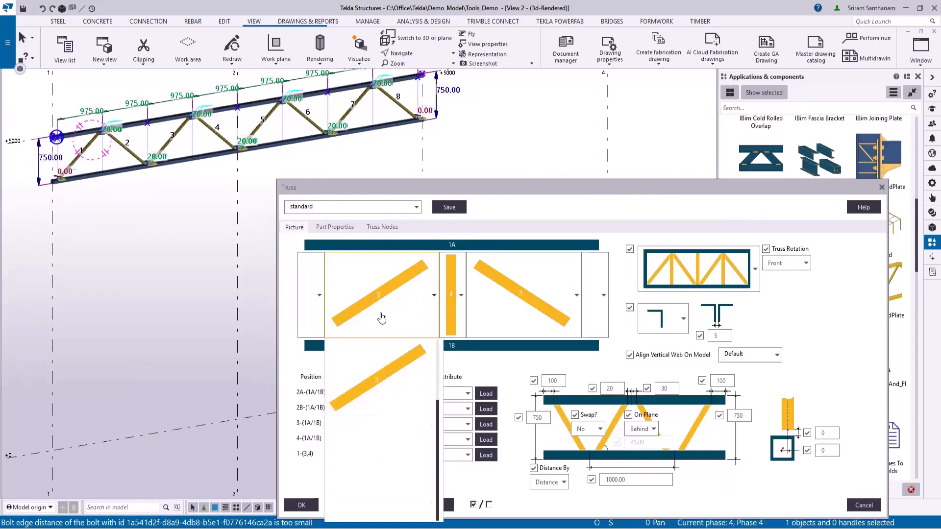
{"action": "scroll", "coordinate": [380, 392], "scroll_direction": "up", "scroll_amount": 1}
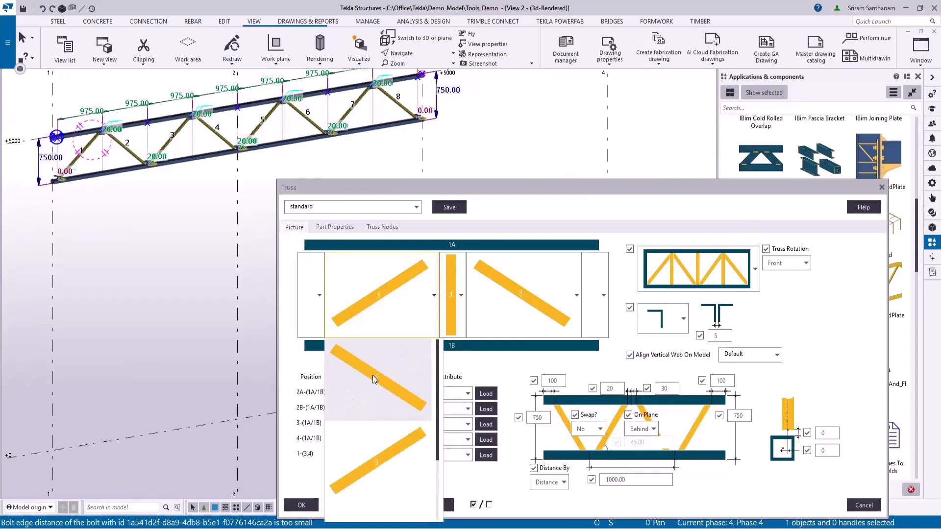
{"action": "left_click", "coordinate": [373, 375]}
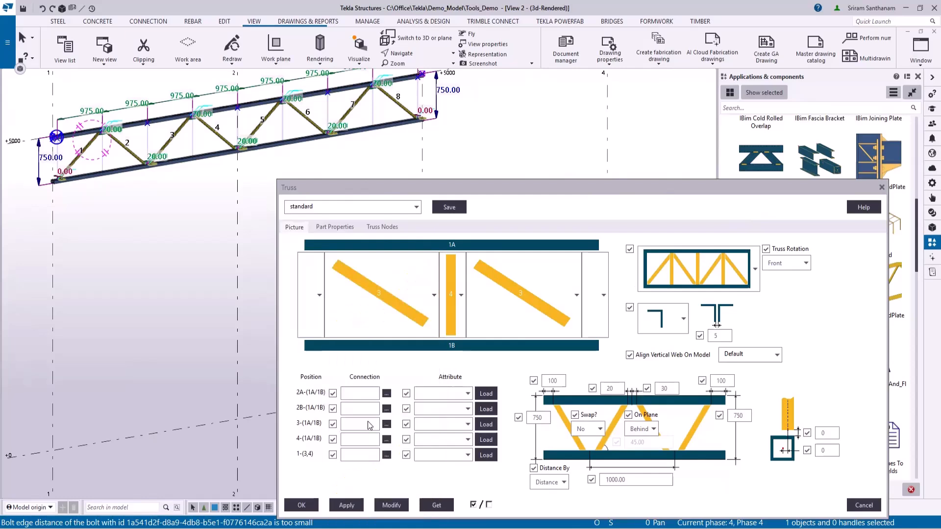
{"action": "left_click", "coordinate": [392, 505]}
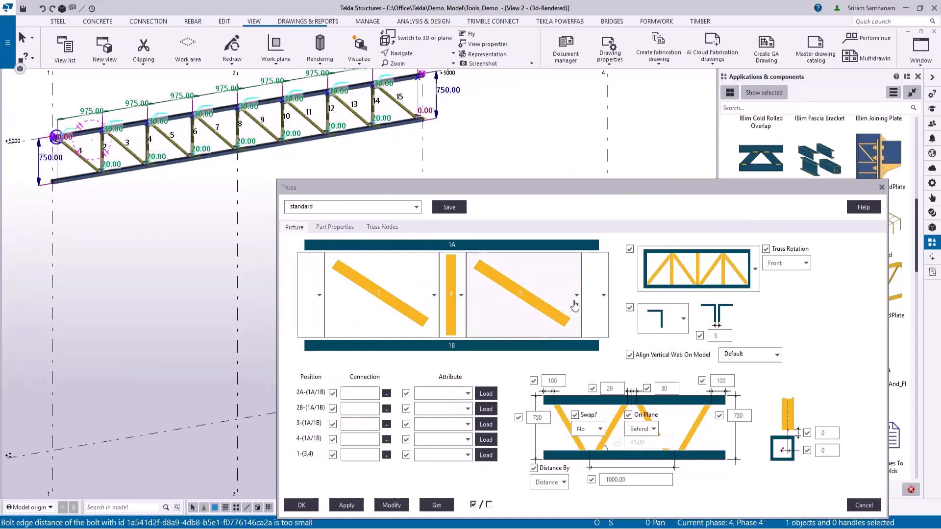
Flip the second diagonal 3 in the truss layout to slope upward away from vertical 4 and update the truss
{"action": "left_click", "coordinate": [545, 328]}
{"action": "scroll", "coordinate": [523, 416], "scroll_direction": "down", "scroll_amount": 1}
{"action": "left_click", "coordinate": [521, 383]}
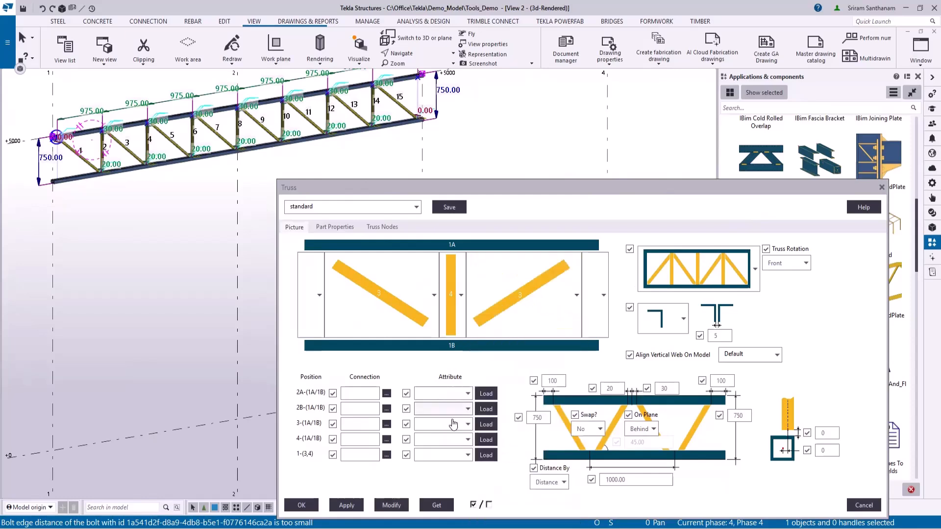
{"action": "left_click", "coordinate": [398, 506]}
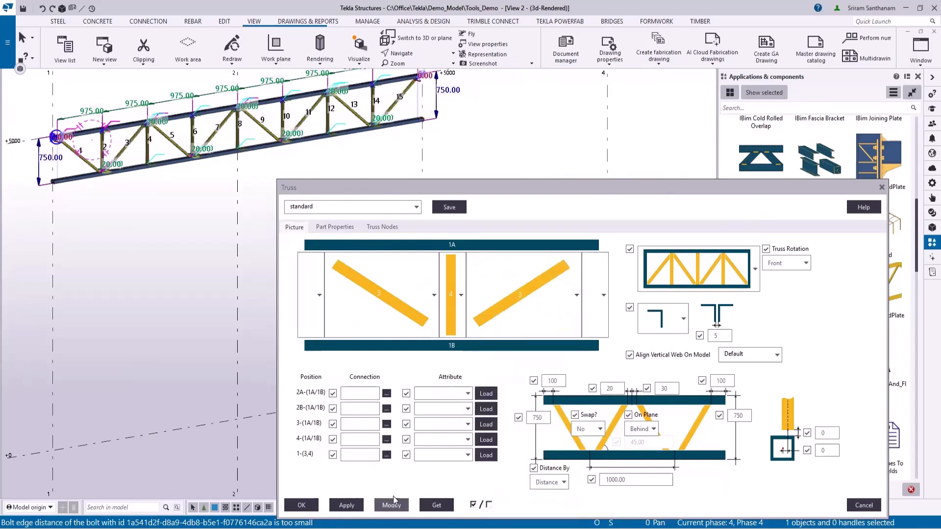
Set the truss web Swap option to Yes and update the model
{"action": "left_click", "coordinate": [600, 430]}
{"action": "left_click", "coordinate": [579, 451]}
{"action": "left_click", "coordinate": [391, 505]}
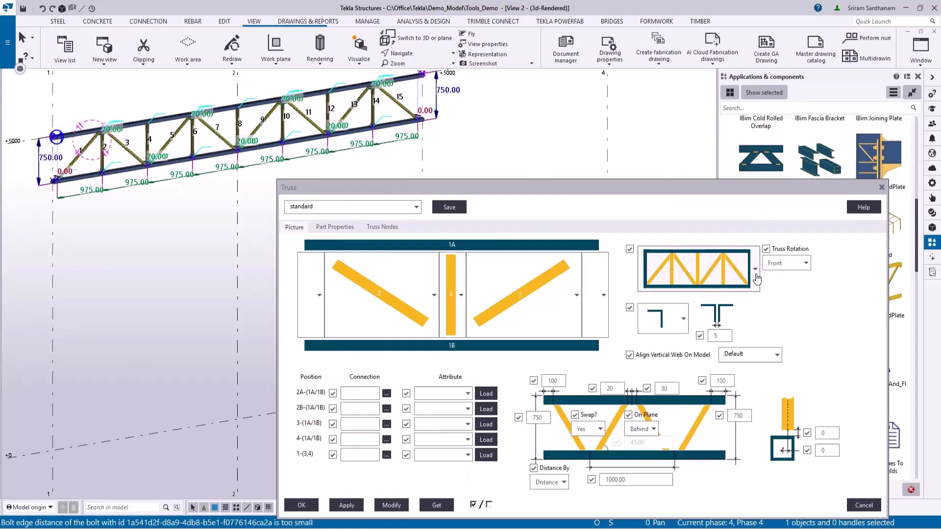
Flip the second diagonal 3 to slope downward, parallel to the first diagonal, and update the truss
{"action": "left_click", "coordinate": [577, 298]}
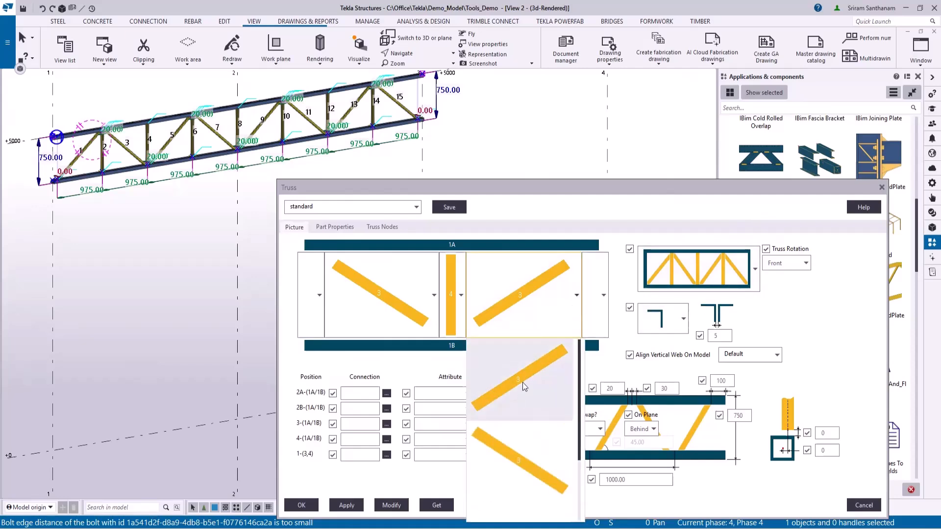
{"action": "left_click", "coordinate": [514, 457]}
{"action": "left_click", "coordinate": [392, 506]}
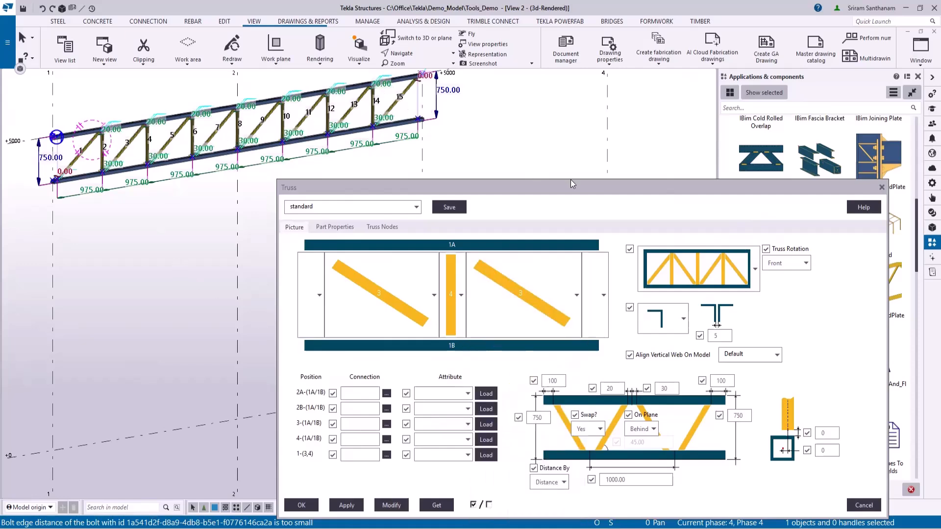
Return the second diagonal 3 to an upward slope and update the truss
{"action": "left_click", "coordinate": [576, 295]}
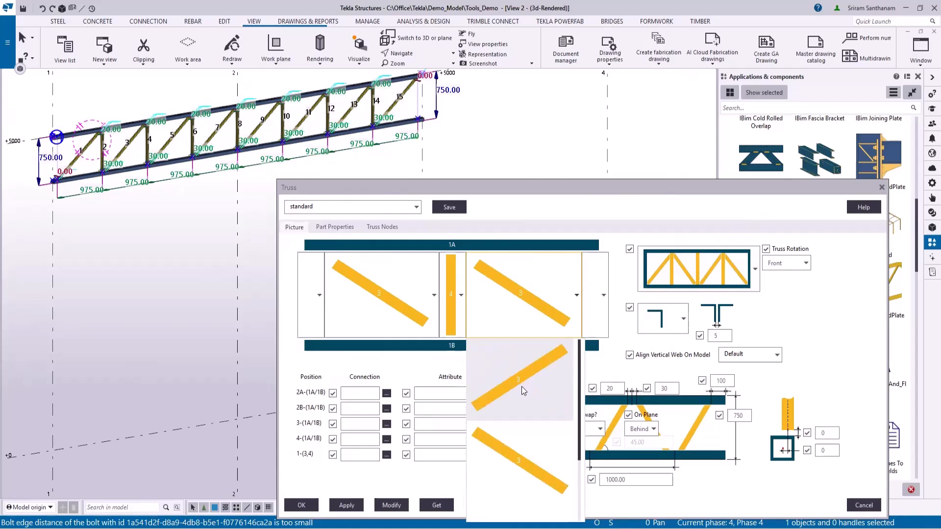
{"action": "left_click", "coordinate": [521, 387]}
{"action": "left_click", "coordinate": [392, 506]}
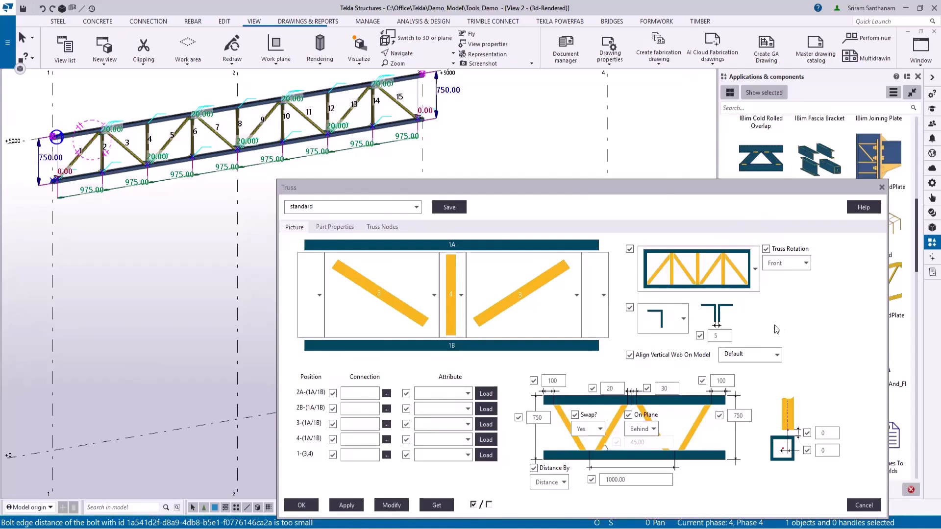
Choose the truss web pattern that mirrors the diagonals about the middle vertical and update the truss
{"action": "left_click", "coordinate": [756, 272]}
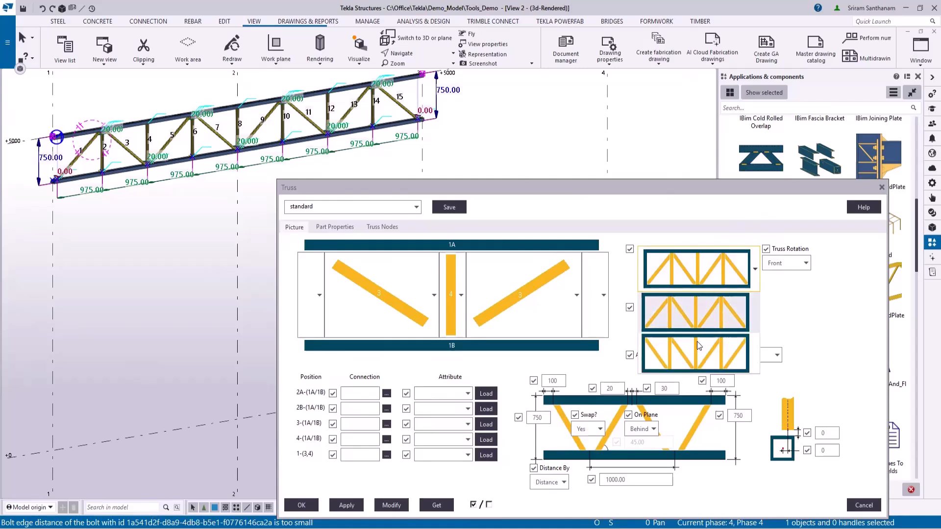
{"action": "left_click", "coordinate": [693, 358]}
{"action": "left_click", "coordinate": [392, 506]}
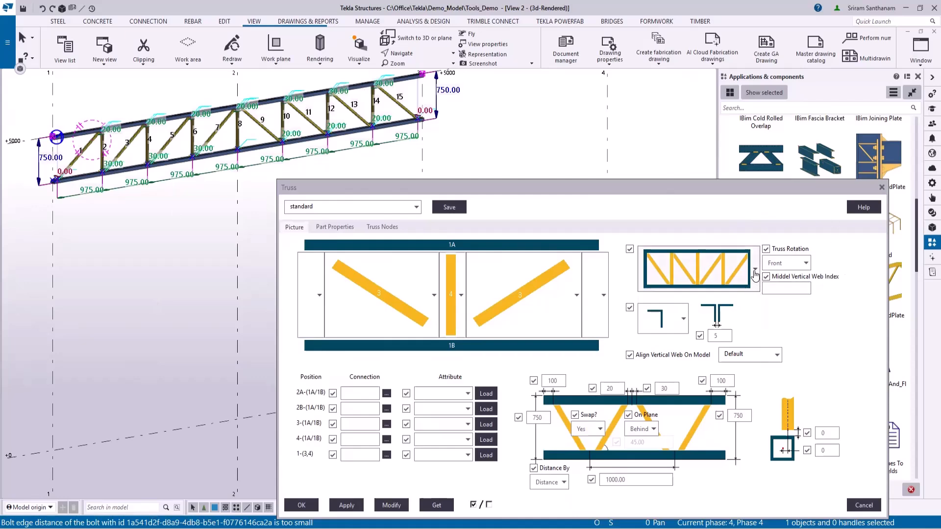
Switch the truss back to the repeating alternating web pattern and update the model
{"action": "left_click", "coordinate": [739, 284]}
{"action": "left_click", "coordinate": [680, 320]}
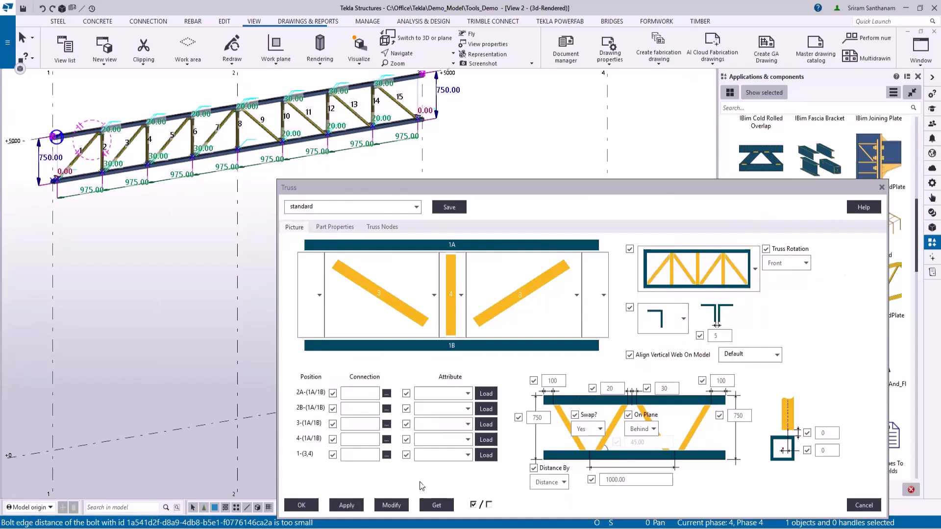
{"action": "left_click", "coordinate": [392, 506]}
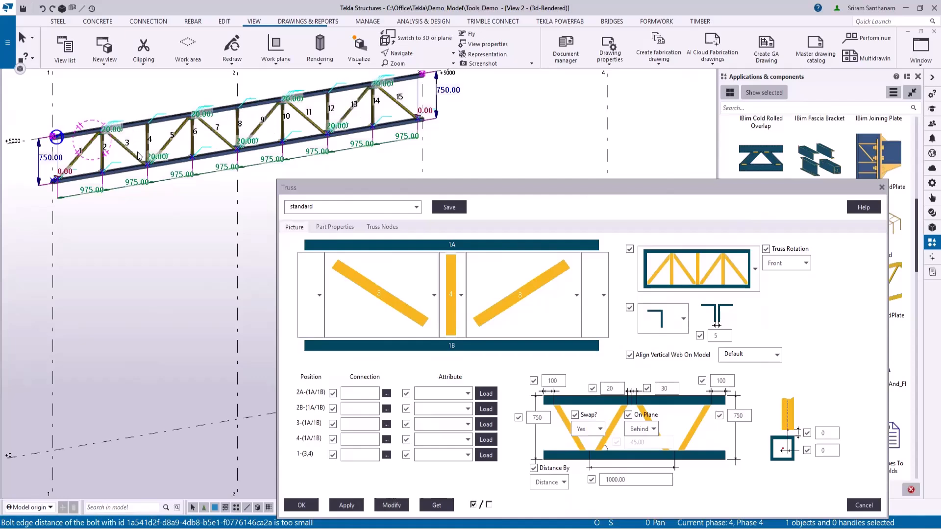
Change the section arrangement from a single angle to back-to-back double angles and update the truss
{"action": "left_click", "coordinate": [662, 319]}
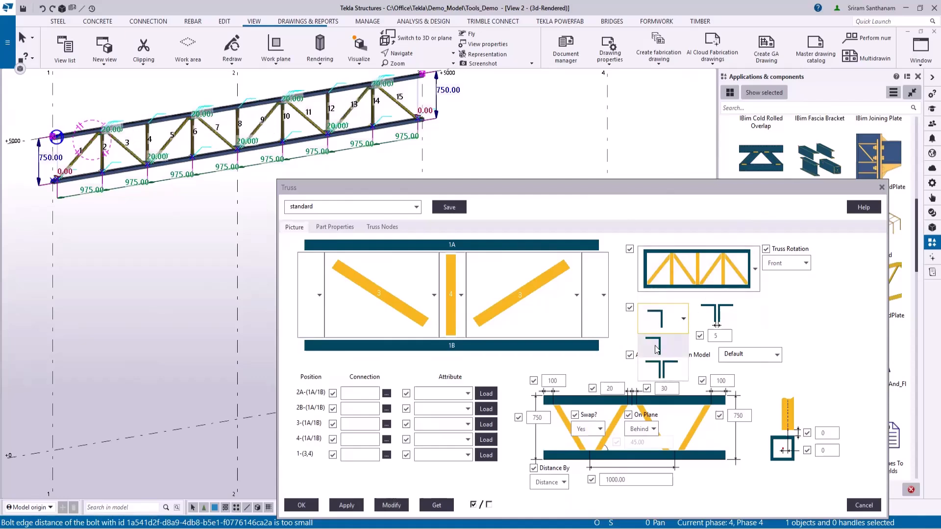
{"action": "left_click", "coordinate": [661, 375]}
{"action": "left_click", "coordinate": [392, 506]}
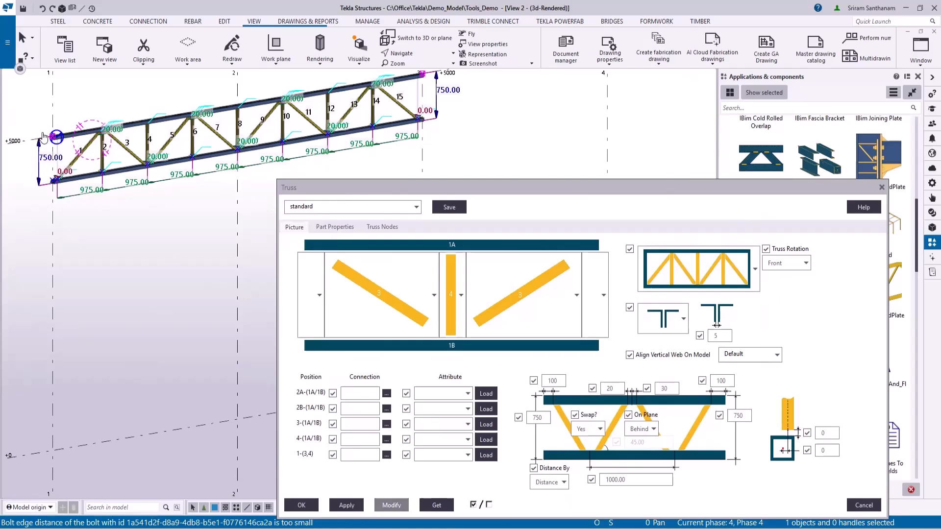
{"action": "scroll", "coordinate": [114, 222], "scroll_direction": "up", "scroll_amount": 5}
{"action": "scroll", "coordinate": [175, 205], "scroll_direction": "down", "scroll_amount": 2}
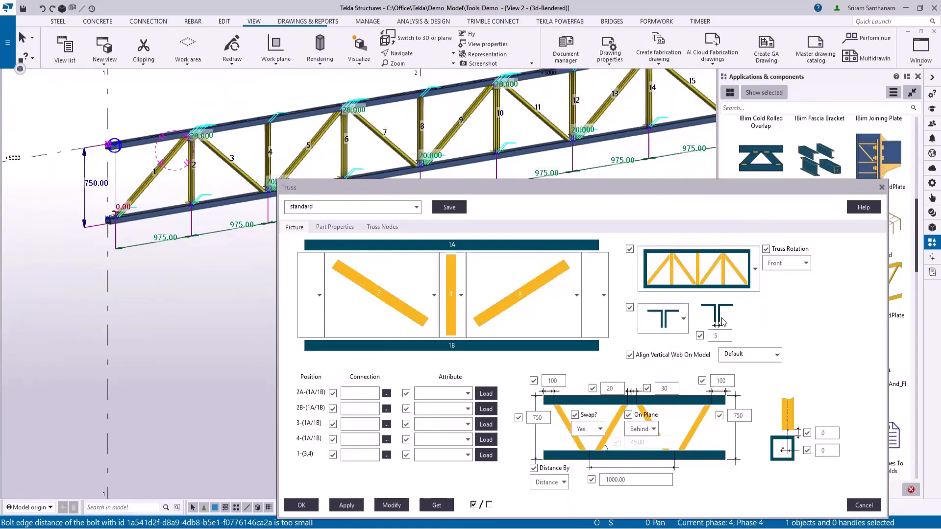
Restore the single-angle section arrangement and update the truss
{"action": "left_click", "coordinate": [682, 321]}
{"action": "left_click", "coordinate": [658, 346]}
{"action": "left_click", "coordinate": [392, 505]}
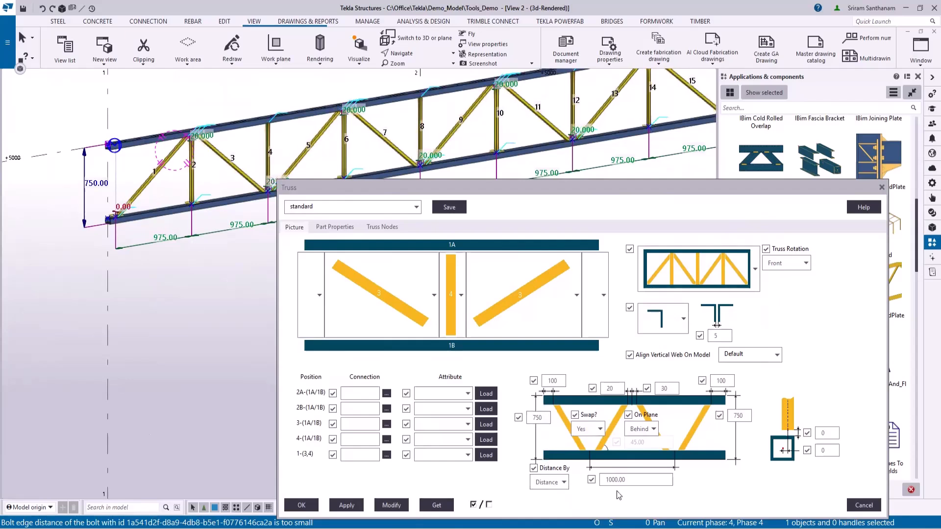
Define the web spacing by Angle and open the web angle value for editing
{"action": "left_click", "coordinate": [549, 482]}
{"action": "left_click", "coordinate": [551, 504]}
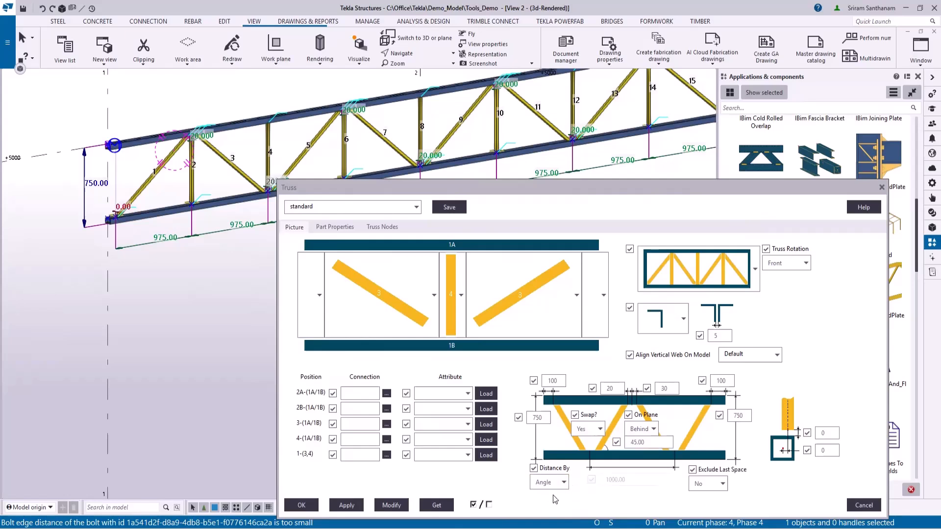
{"action": "double_click", "coordinate": [650, 444]}
Load the Twin truss preset and apply it to the truss
{"action": "left_click", "coordinate": [333, 228]}
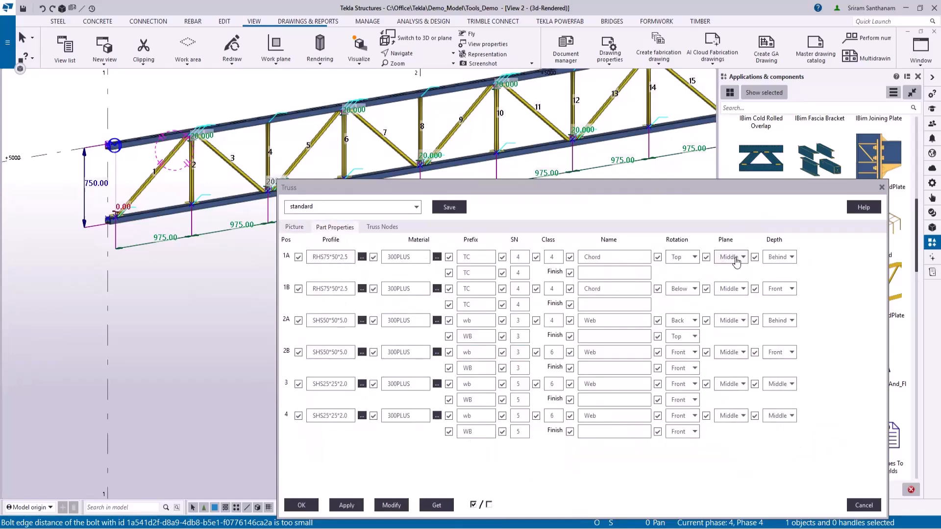
{"action": "left_click", "coordinate": [416, 207]}
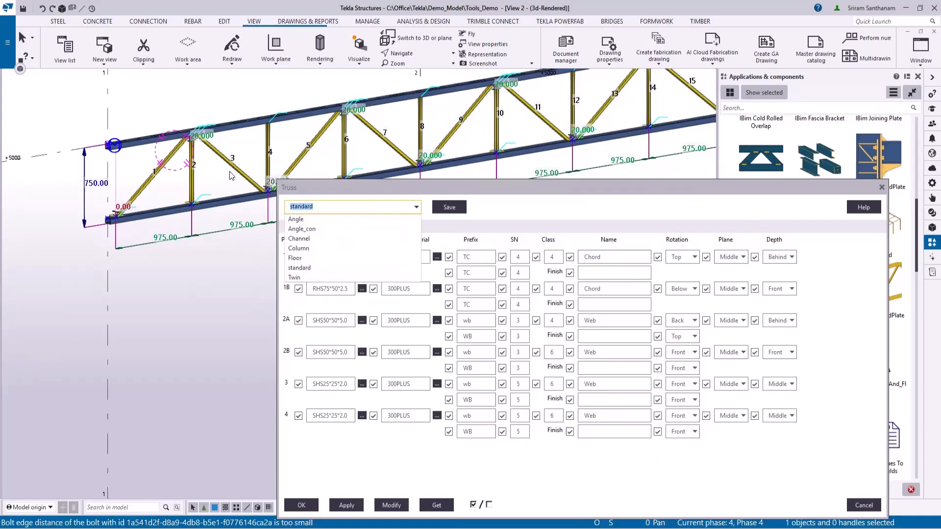
{"action": "left_click", "coordinate": [296, 278]}
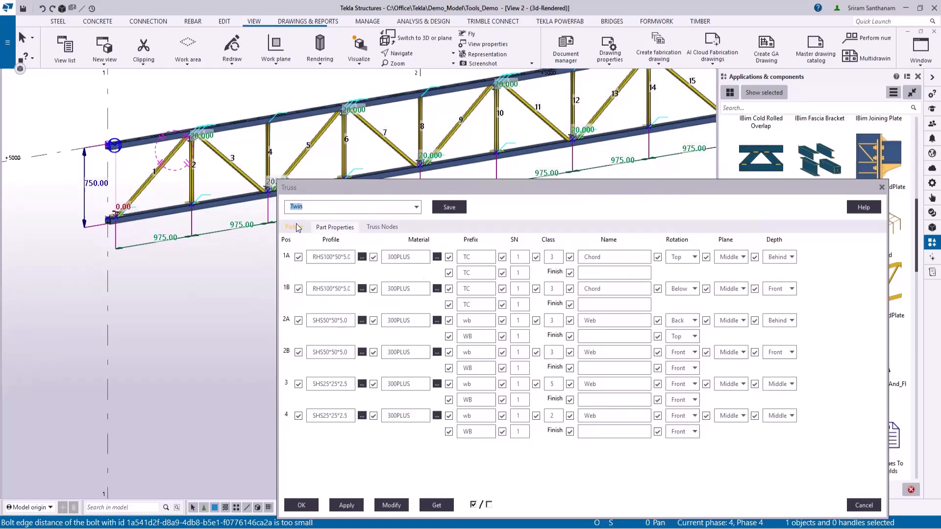
{"action": "left_click", "coordinate": [397, 505]}
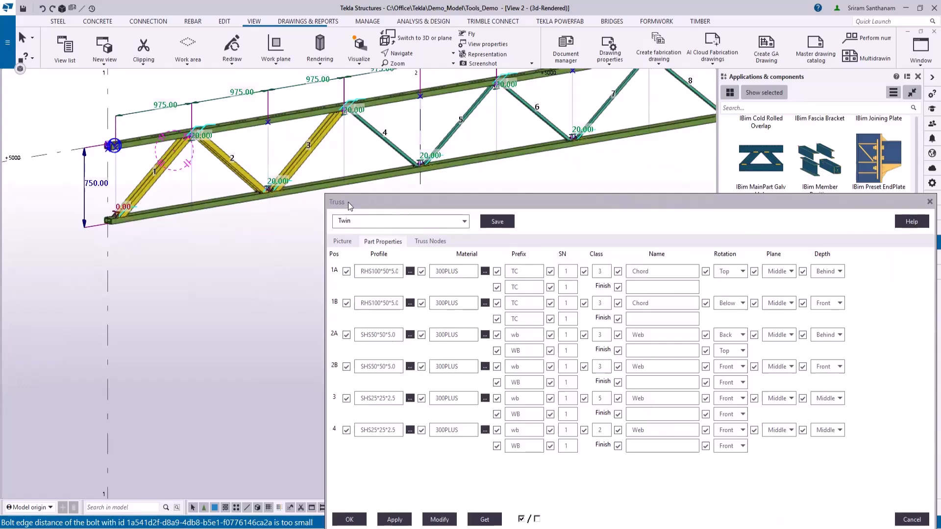
{"action": "scroll", "coordinate": [285, 154], "scroll_direction": "up", "scroll_amount": 4}
{"action": "scroll", "coordinate": [188, 200], "scroll_direction": "down", "scroll_amount": 6}
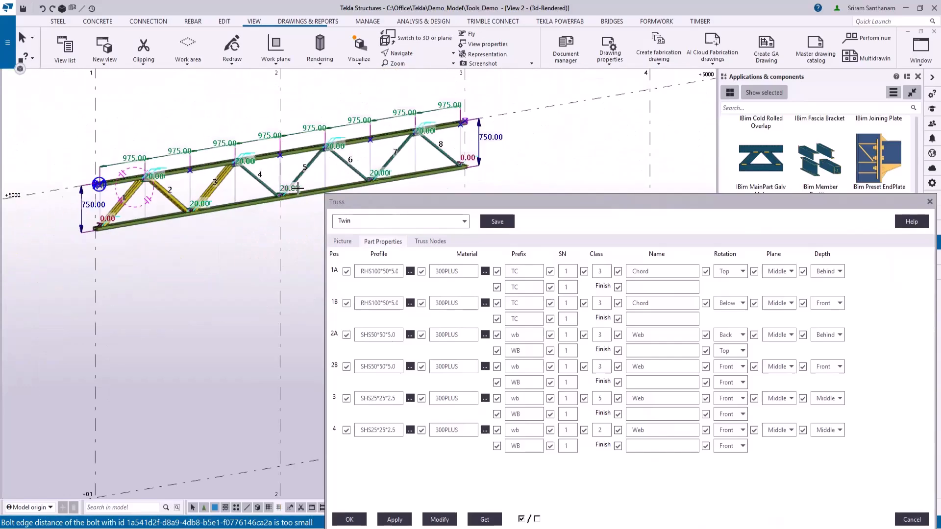
{"action": "left_click_drag", "start_coordinate": [408, 201], "coordinate": [408, 196]}
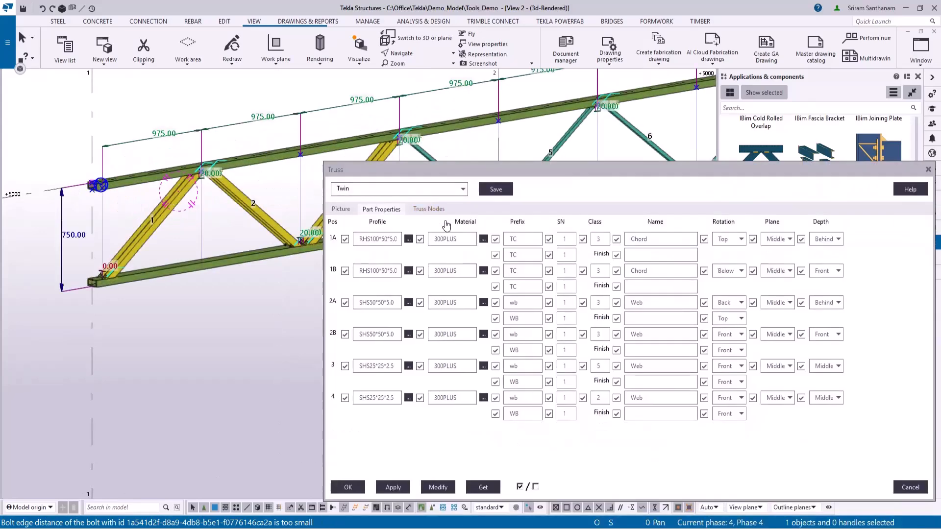
Set the truss node Twin Index to 1 2 and update the truss
{"action": "left_click", "coordinate": [429, 210]}
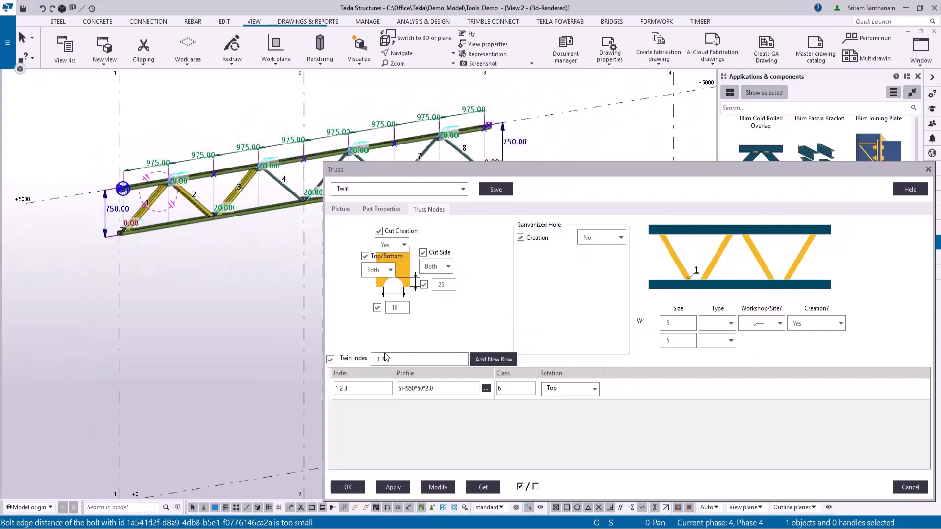
{"action": "left_click", "coordinate": [444, 401]}
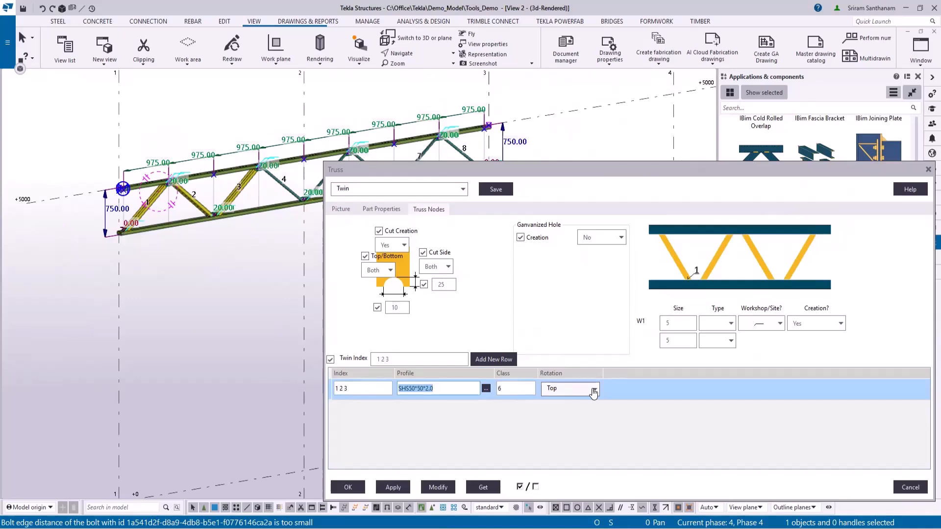
{"action": "left_click", "coordinate": [408, 360]}
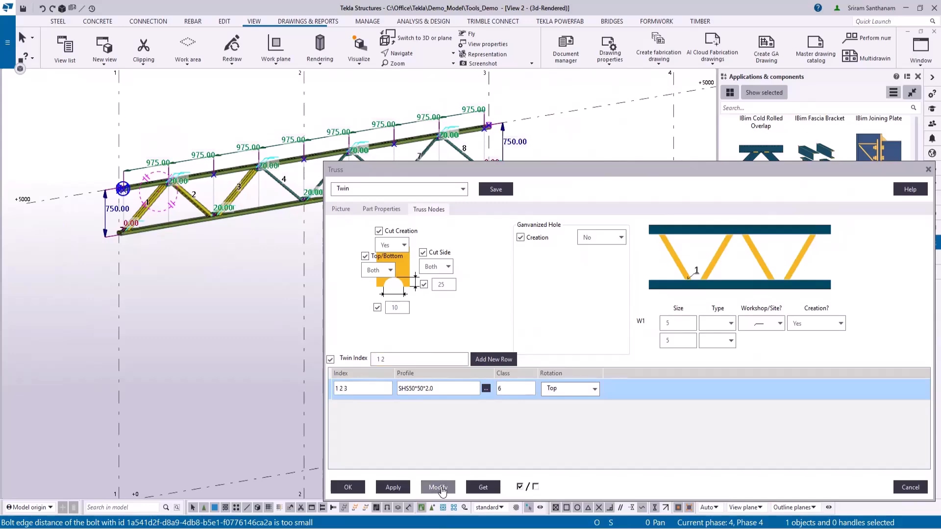
Examine the end cuts of web member 3 where it meets the bottom and top chords
{"action": "scroll", "coordinate": [230, 213], "scroll_direction": "up", "scroll_amount": 4}
{"action": "scroll", "coordinate": [231, 214], "scroll_direction": "up", "scroll_amount": 2}
{"action": "scroll", "coordinate": [228, 210], "scroll_direction": "down", "scroll_amount": 2}
{"action": "mouse_move", "coordinate": [217, 213]}
{"action": "middle_mouse_down", "text": "ctrl"}
{"action": "mouse_move", "coordinate": [286, 227]}
{"action": "mouse_move", "coordinate": [214, 218]}
{"action": "middle_mouse_up", "text": "ctrl"}
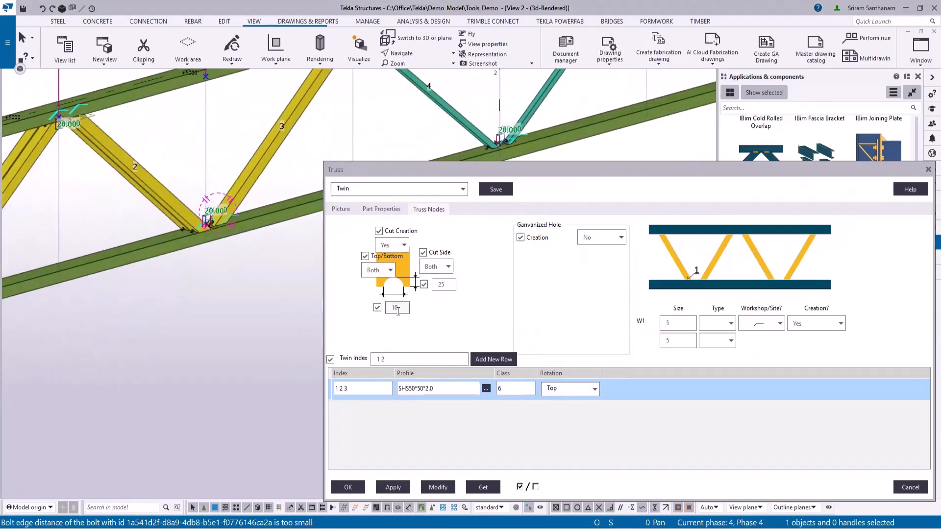
{"action": "scroll", "coordinate": [218, 215], "scroll_direction": "up", "scroll_amount": 3}
{"action": "scroll", "coordinate": [195, 238], "scroll_direction": "down", "scroll_amount": 5}
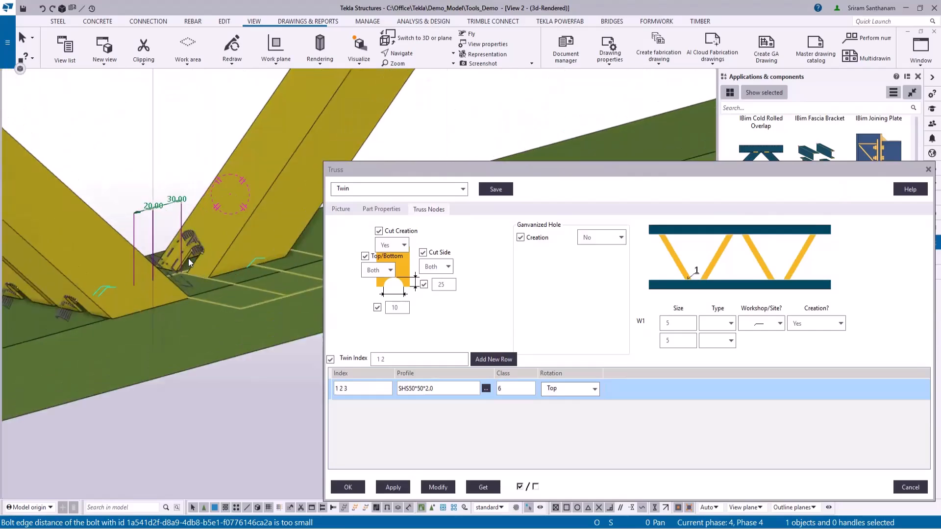
{"action": "scroll", "coordinate": [281, 119], "scroll_direction": "up", "scroll_amount": 3}
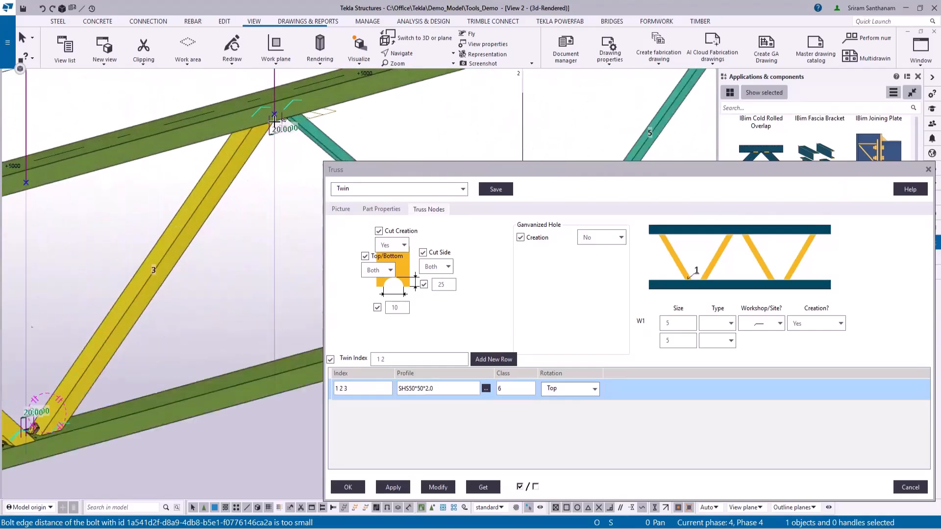
{"action": "key", "text": "ctrl+p"}
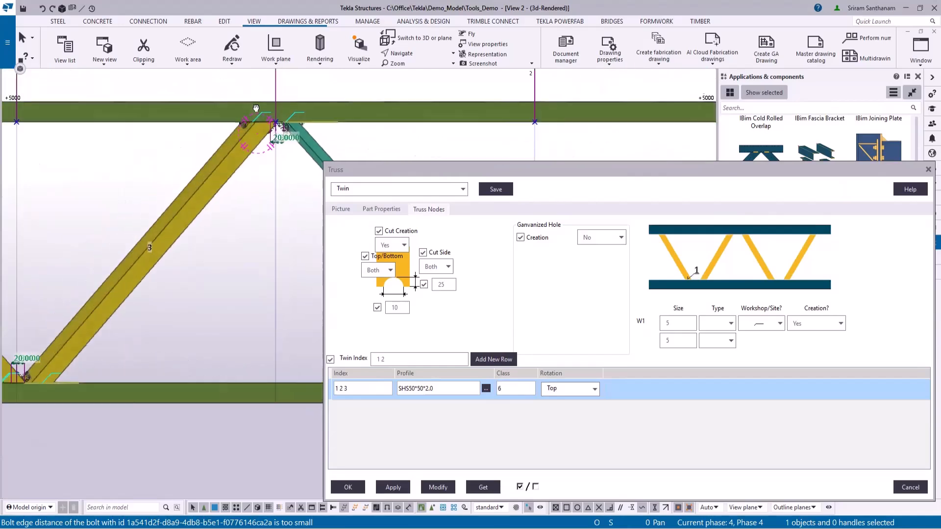
{"action": "key", "text": "ctrl+p"}
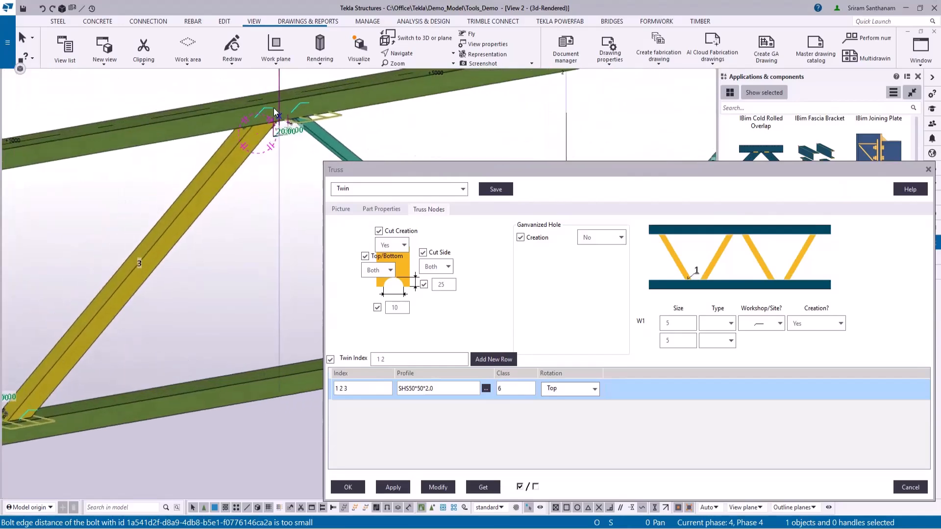
Set Cut Creation to No for the truss web member ends
{"action": "left_click", "coordinate": [408, 244]}
{"action": "left_click", "coordinate": [387, 272]}
{"action": "left_click", "coordinate": [300, 108]}
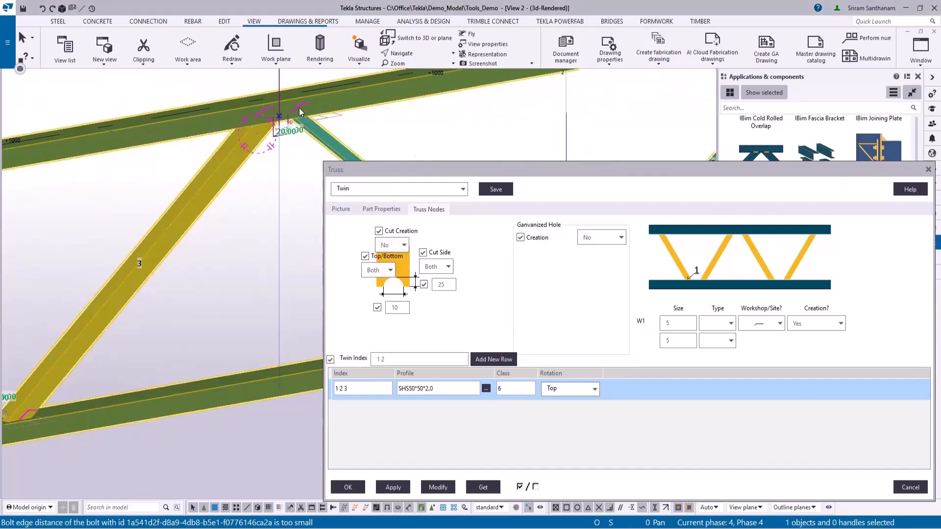
Enable galvanized hole creation for the truss nodes and update the truss
{"action": "left_click", "coordinate": [622, 238]}
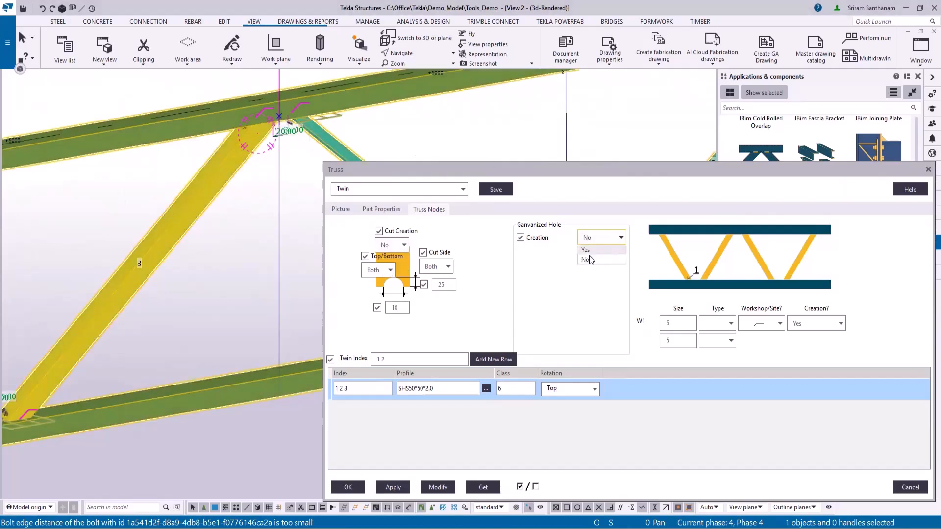
{"action": "left_click", "coordinate": [587, 250]}
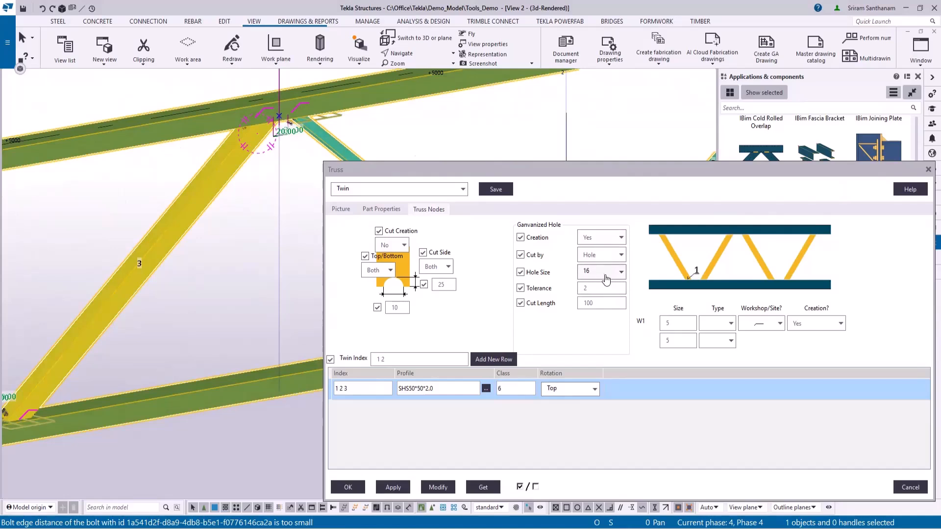
{"action": "left_click", "coordinate": [438, 488]}
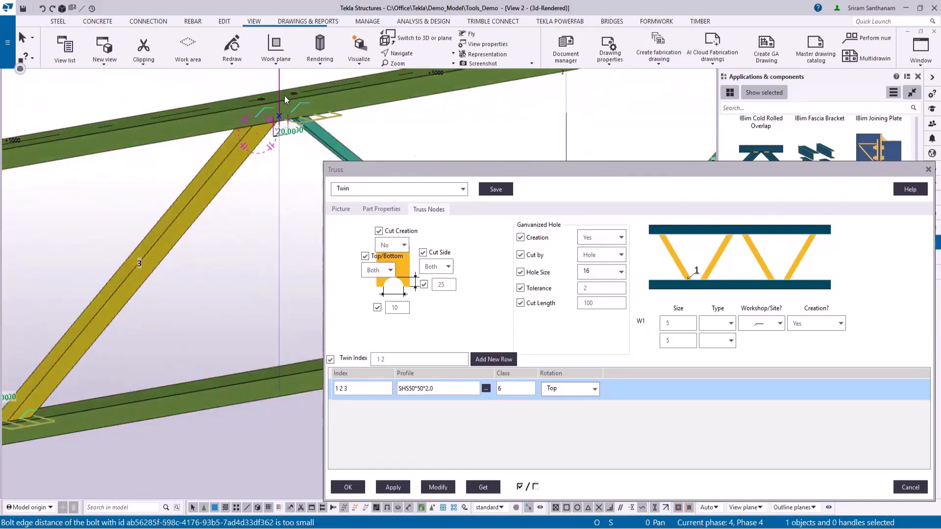
{"action": "scroll", "coordinate": [254, 103], "scroll_direction": "up", "scroll_amount": 5}
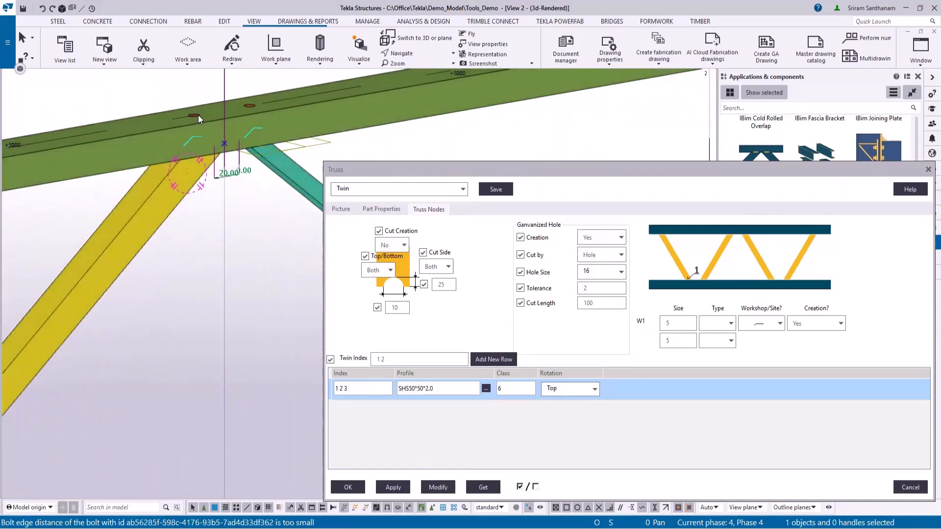
Set the galvanized hole Cut Length to 50 and update the truss
{"action": "left_click_drag", "start_coordinate": [596, 303], "coordinate": [474, 281]}
{"action": "type", "text": "50"}
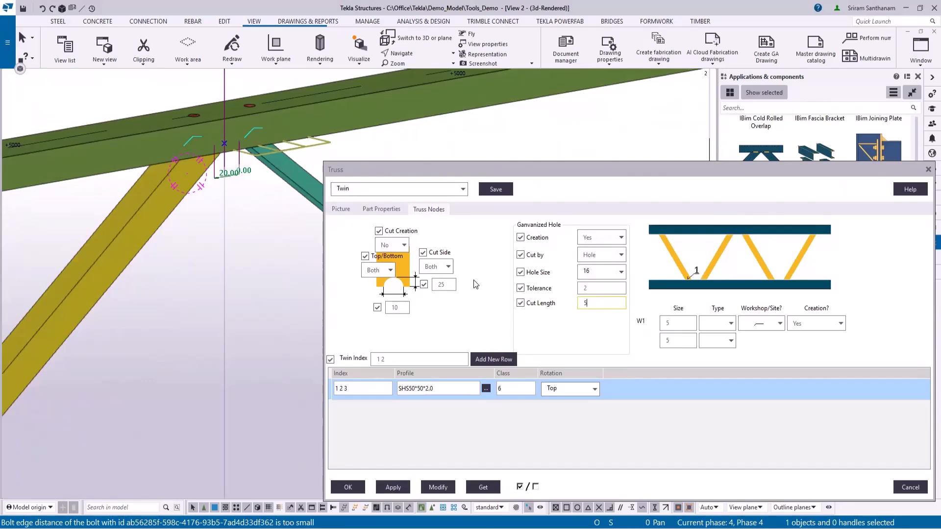
{"action": "left_click", "coordinate": [438, 487]}
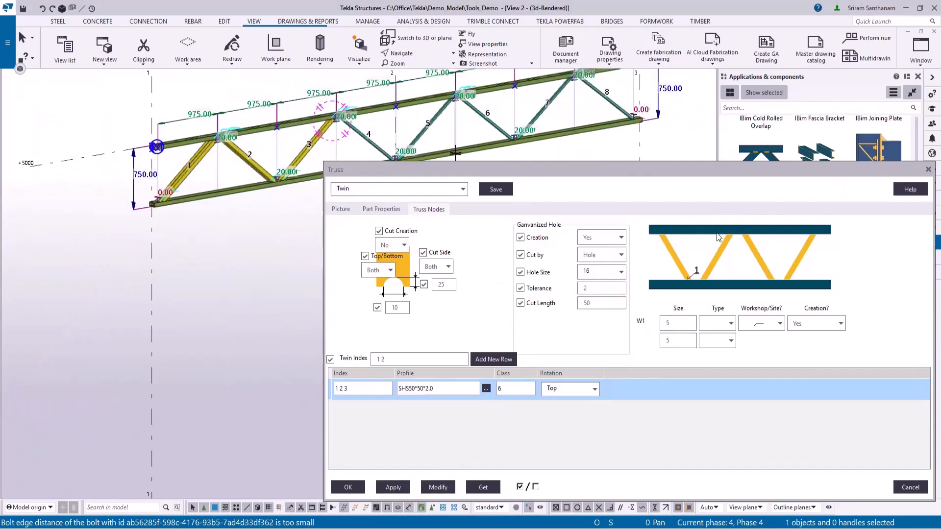
Set the Truss Rotation to Top and update the truss
{"action": "left_click", "coordinate": [345, 209]}
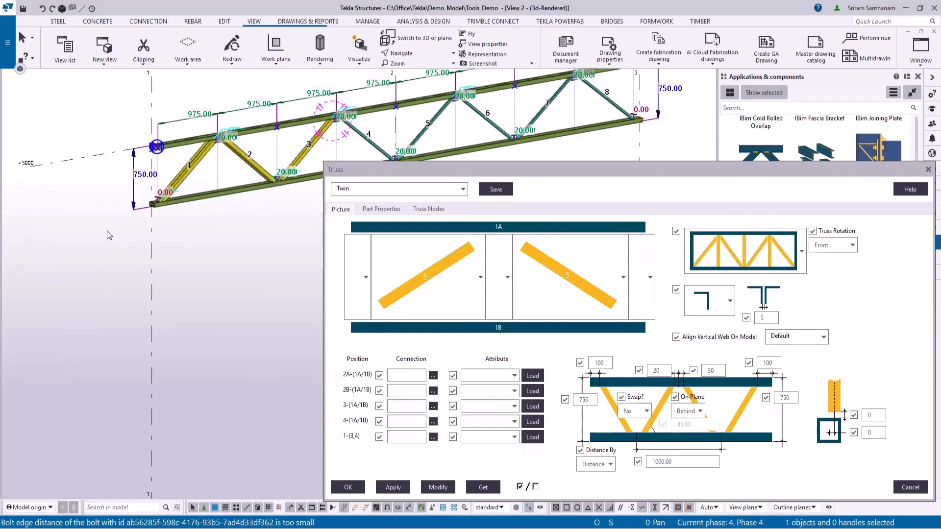
{"action": "left_click", "coordinate": [853, 246]}
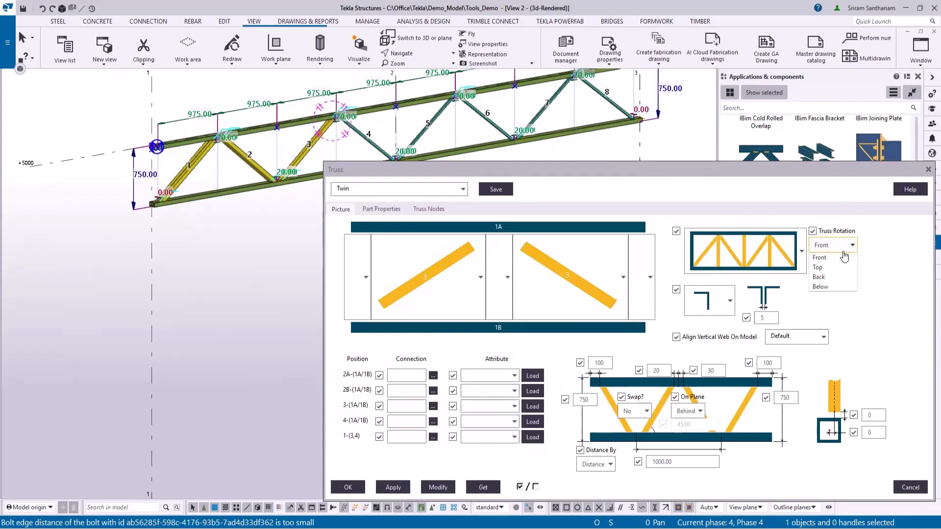
{"action": "left_click", "coordinate": [818, 267]}
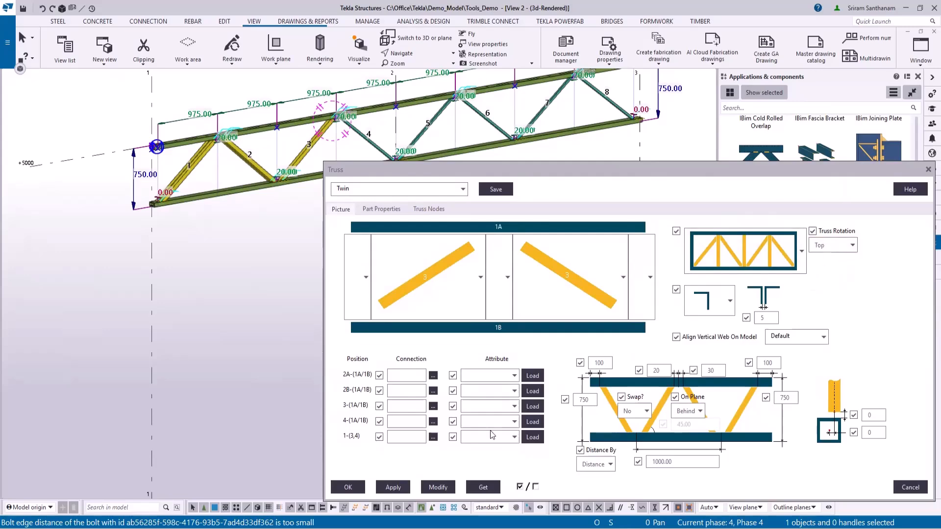
{"action": "left_click", "coordinate": [439, 488]}
Fit the work area to the entire model and set the view depth to 1000 both up and down
{"action": "right_click", "coordinate": [174, 272]}
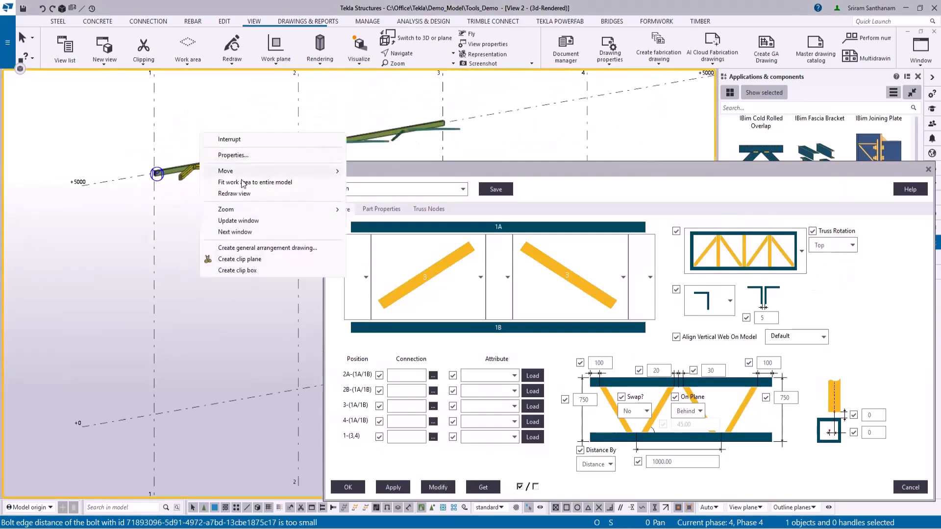
{"action": "left_click", "coordinate": [239, 183]}
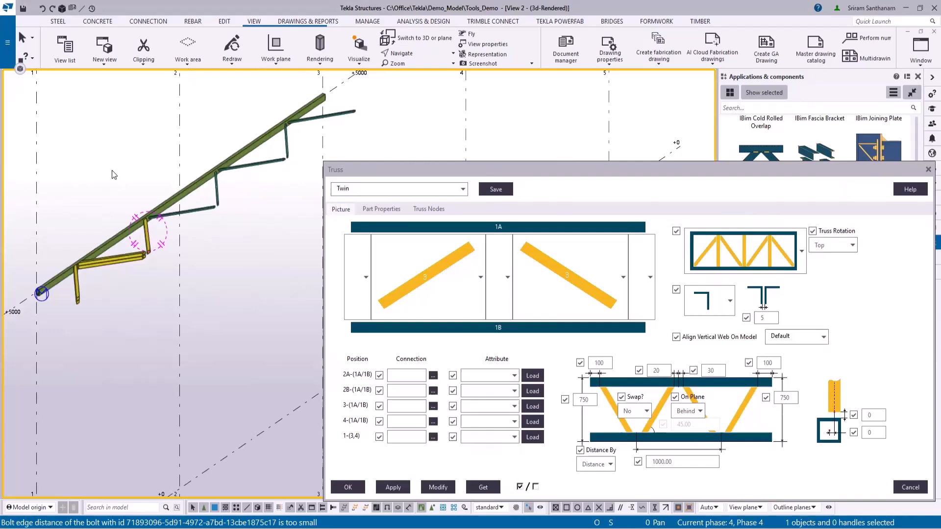
{"action": "double_click", "coordinate": [111, 169]}
{"action": "mouse_move", "coordinate": [169, 238]}
{"action": "left_mouse_down"}
{"action": "mouse_move", "coordinate": [131, 236]}
{"action": "mouse_move", "coordinate": [154, 252]}
{"action": "left_mouse_up"}
{"action": "type", "text": "100"}
{"action": "type", "text": "100"}
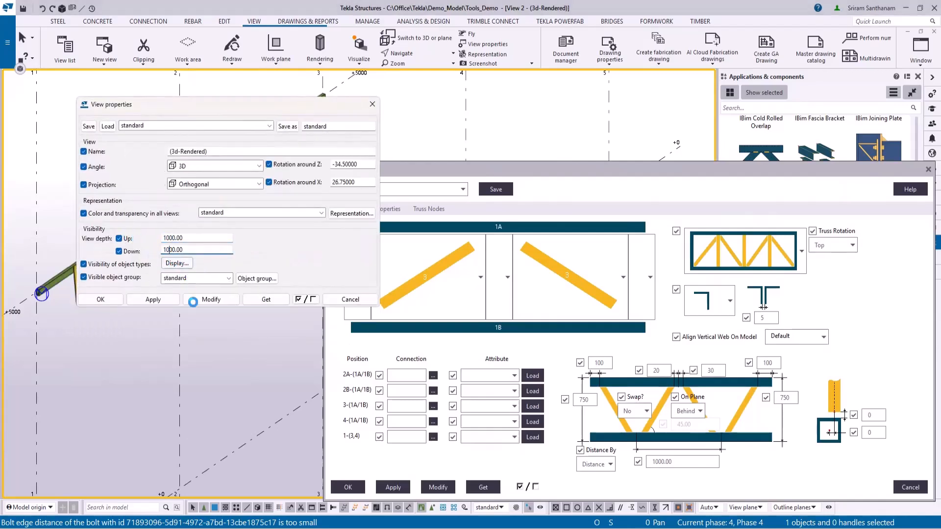
{"action": "left_click", "coordinate": [205, 299]}
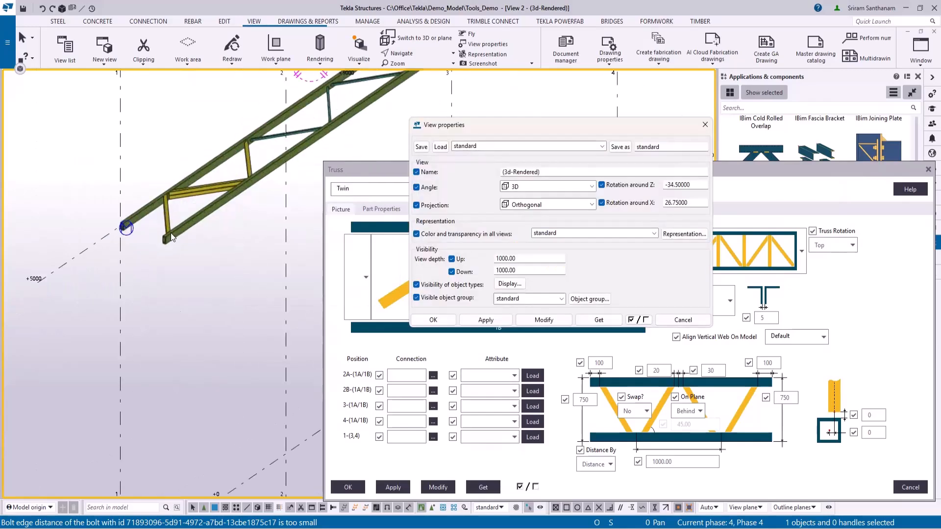
{"action": "left_click", "coordinate": [705, 124]}
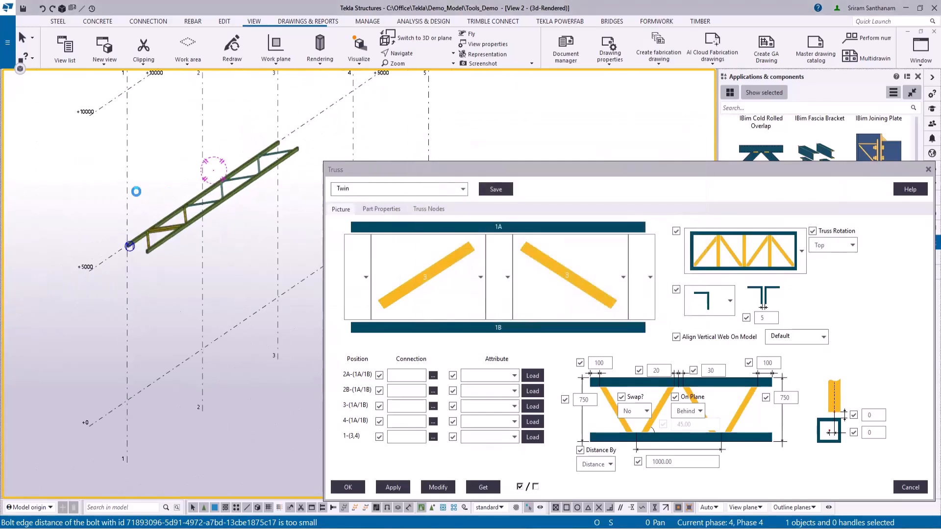
Load the standard truss preset and update the selected truss with it
{"action": "left_click", "coordinate": [463, 189]}
{"action": "left_click", "coordinate": [346, 250]}
{"action": "left_click", "coordinate": [438, 487]}
Set the second panel spacing along the truss's top chord, counted from grid 1, to 1000 mm
{"action": "scroll", "coordinate": [156, 224], "scroll_direction": "up", "scroll_amount": 3}
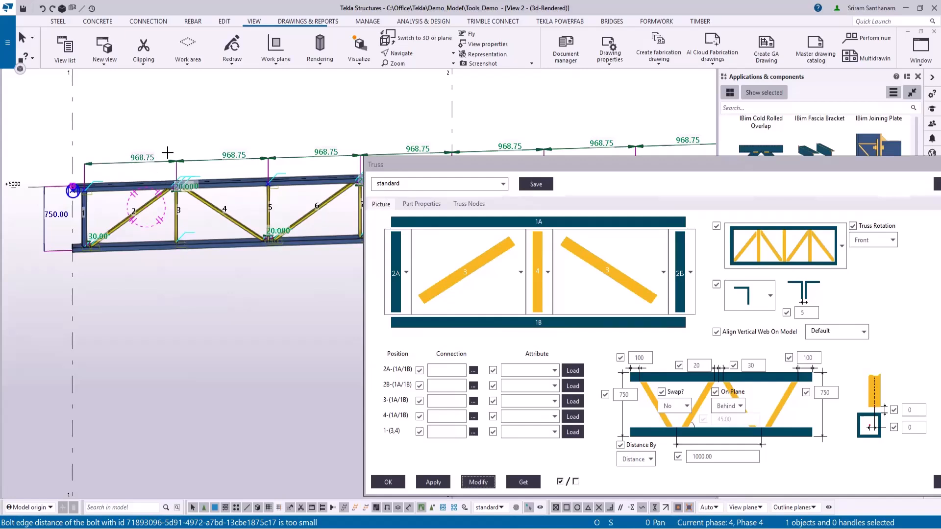
{"action": "left_click", "coordinate": [233, 155]}
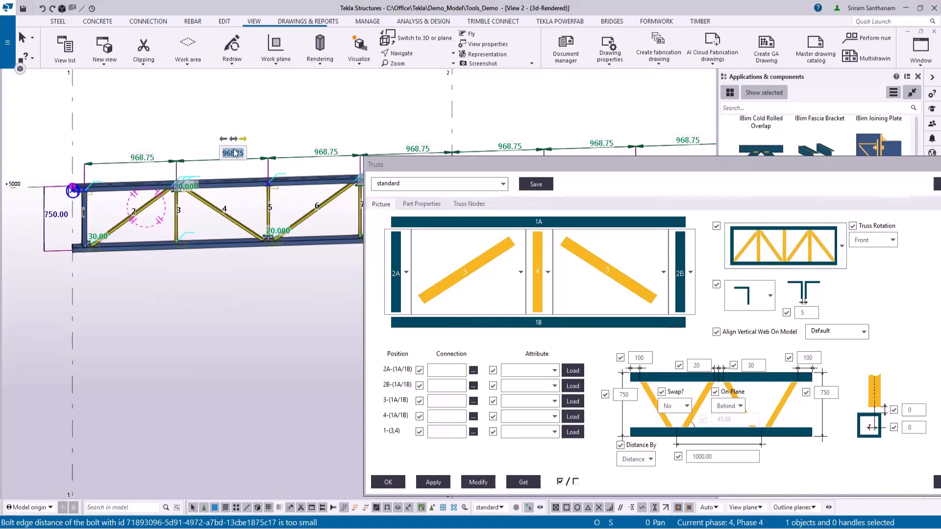
{"action": "left_click", "coordinate": [237, 154]}
{"action": "left_click_drag", "start_coordinate": [243, 156], "coordinate": [159, 148]}
{"action": "type", "text": "1000"}
{"action": "scroll", "coordinate": [79, 153], "scroll_direction": "down", "scroll_amount": 5}
{"action": "scroll", "coordinate": [82, 154], "scroll_direction": "down", "scroll_amount": 3}
{"action": "scroll", "coordinate": [298, 161], "scroll_direction": "up", "scroll_amount": 3}
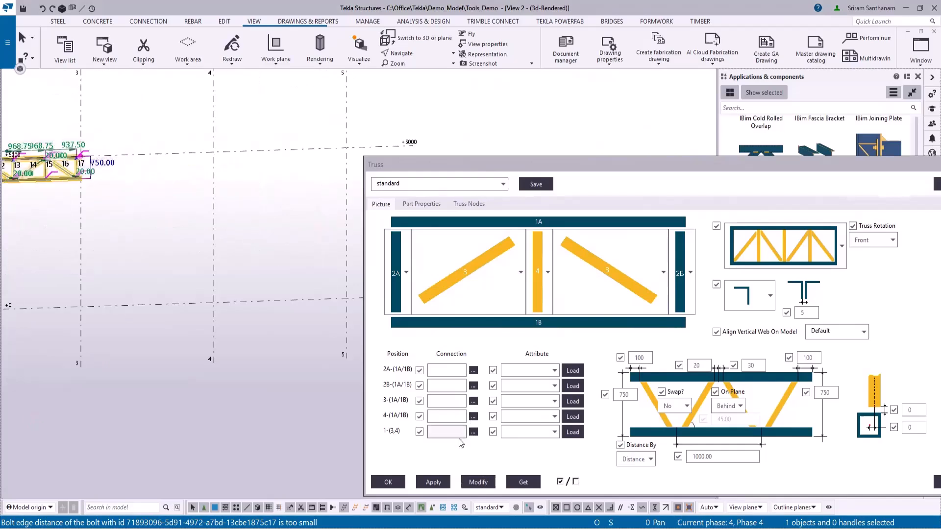
Load the Column preset and place a vertical truss on grid line 4, starting at the +0 level and running upward
{"action": "left_click", "coordinate": [503, 184]}
{"action": "left_click", "coordinate": [389, 225]}
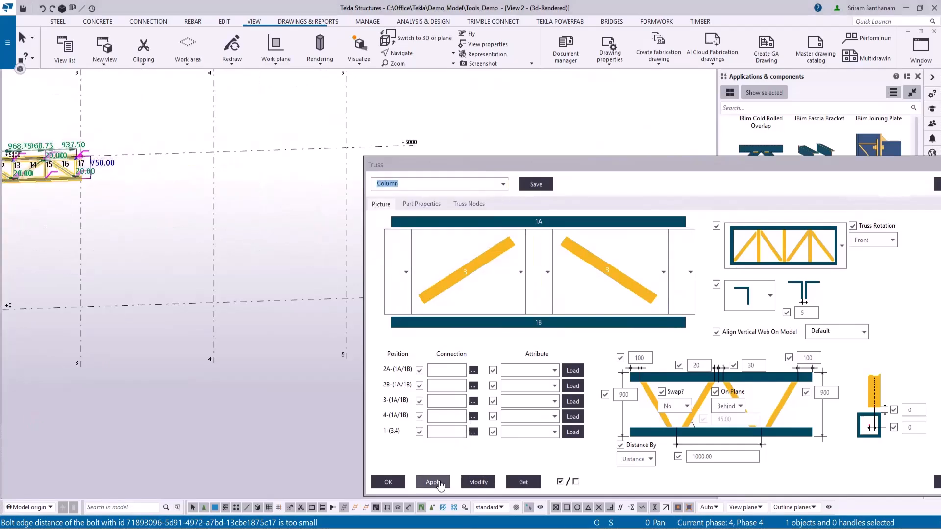
{"action": "left_click", "coordinate": [388, 482]}
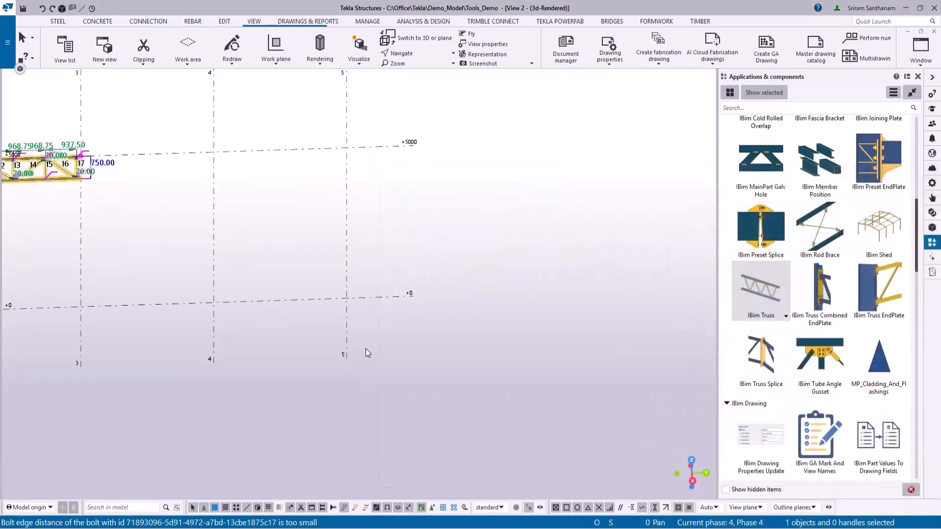
{"action": "left_click", "coordinate": [213, 302]}
{"action": "left_click", "coordinate": [215, 83]}
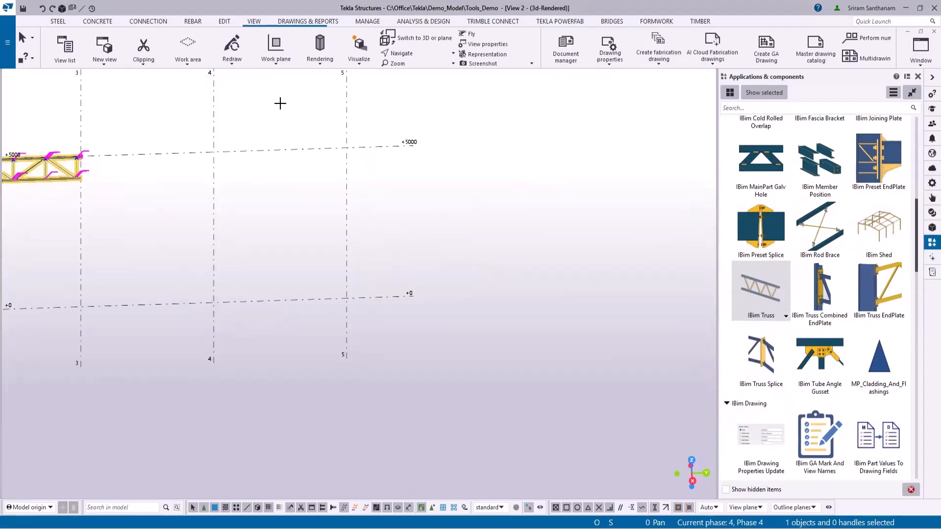
{"action": "scroll", "coordinate": [211, 160], "scroll_direction": "up", "scroll_amount": 3}
{"action": "middle_click_drag", "start_coordinate": [237, 151], "coordinate": [344, 145], "text": "ctrl"}
{"action": "right_click", "coordinate": [428, 128]}
{"action": "left_click", "coordinate": [441, 132]}
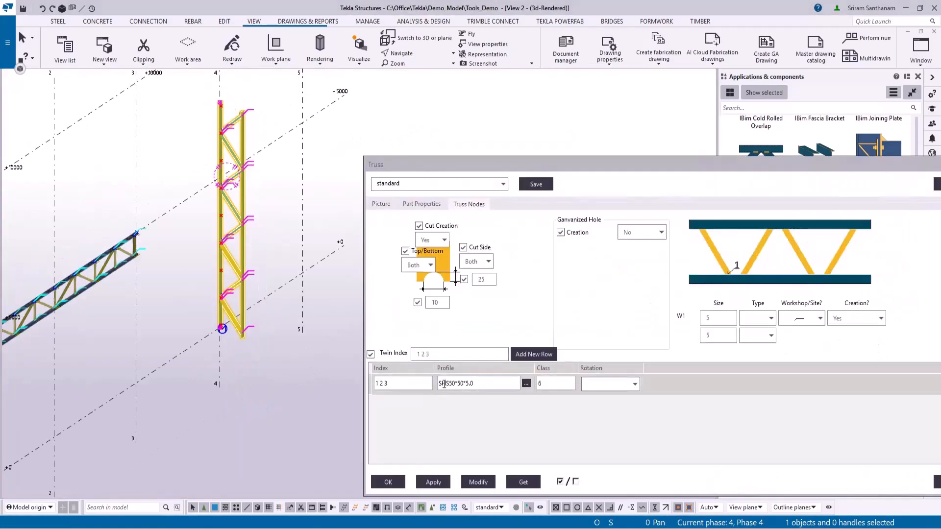
Clear the Twin Index of the vertical truss and update it
{"action": "left_click_drag", "start_coordinate": [433, 354], "coordinate": [335, 341]}
{"action": "key", "text": "Delete"}
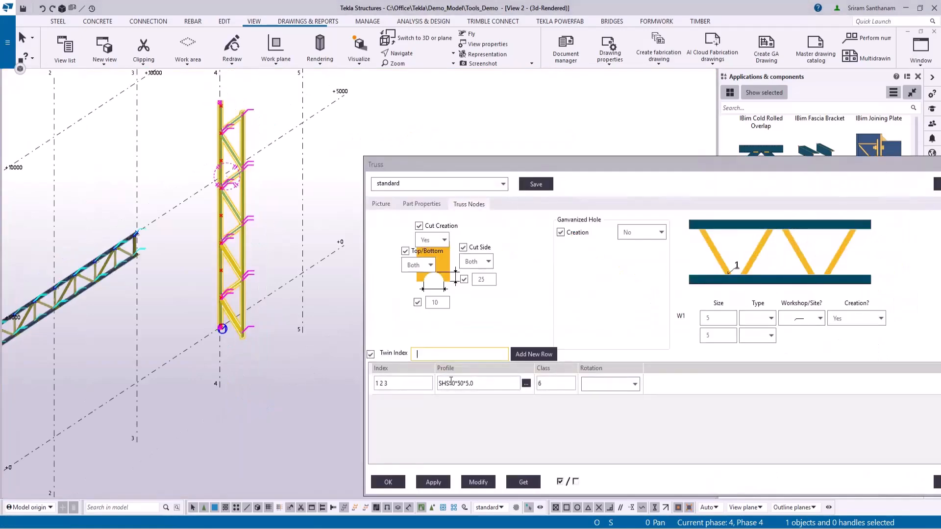
{"action": "left_click", "coordinate": [478, 483]}
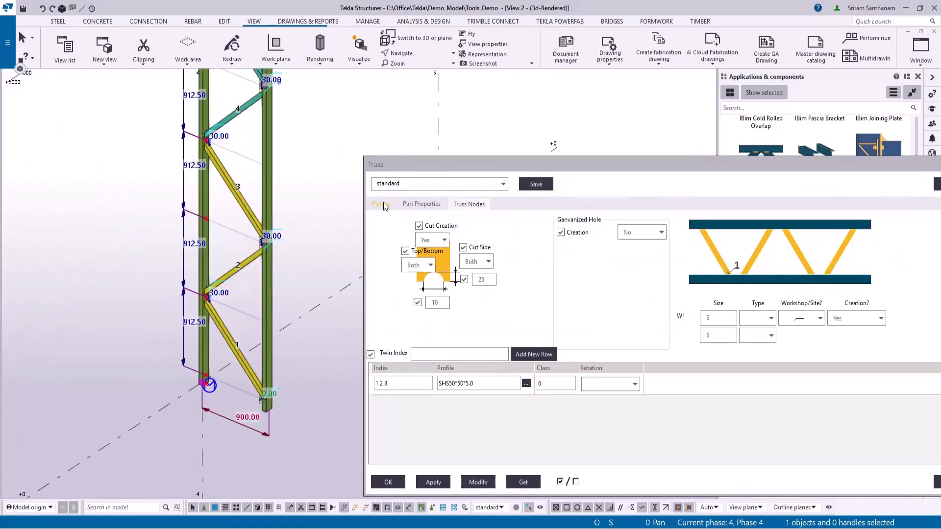
Add the intermediate web members at position 4 to the vertical truss and update it
{"action": "left_click", "coordinate": [381, 204]}
{"action": "left_click", "coordinate": [548, 272]}
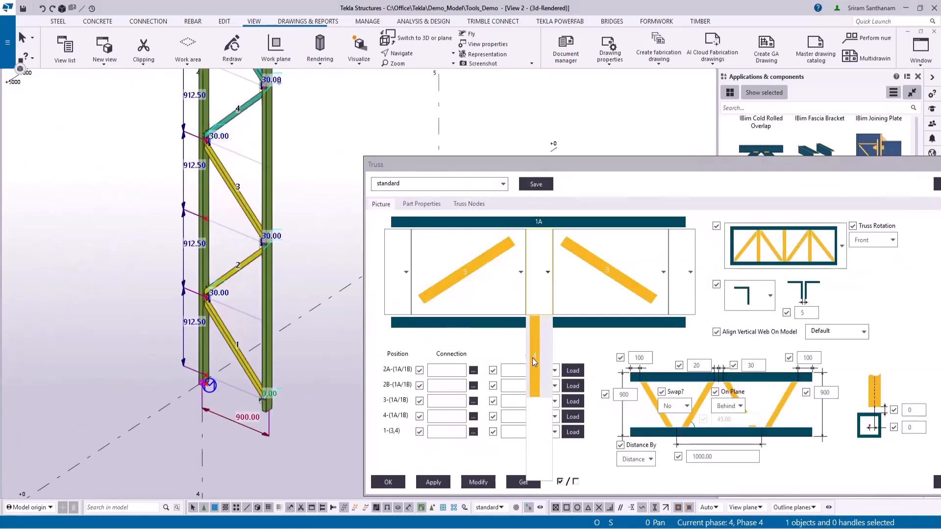
{"action": "left_click", "coordinate": [539, 349]}
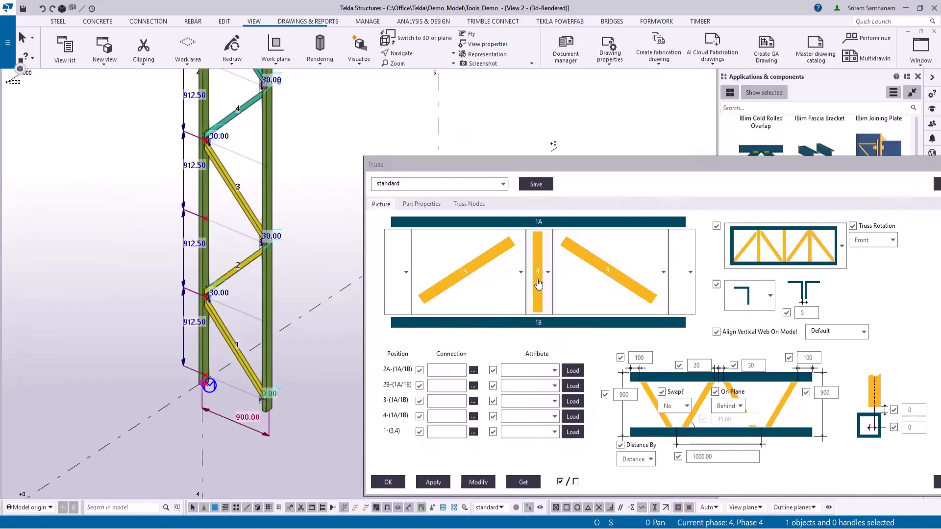
{"action": "left_click", "coordinate": [476, 486]}
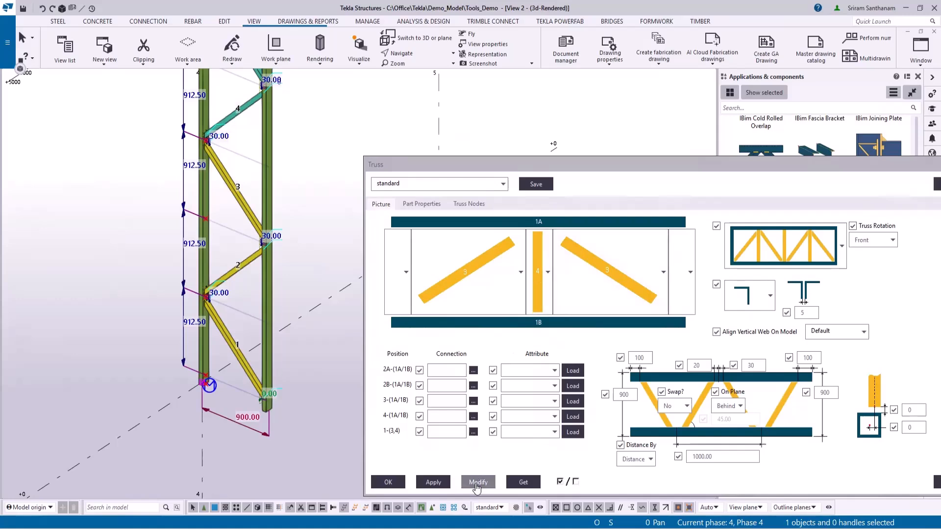
Add the end members 2A and 2B to the vertical truss and update it
{"action": "left_click", "coordinate": [407, 272]}
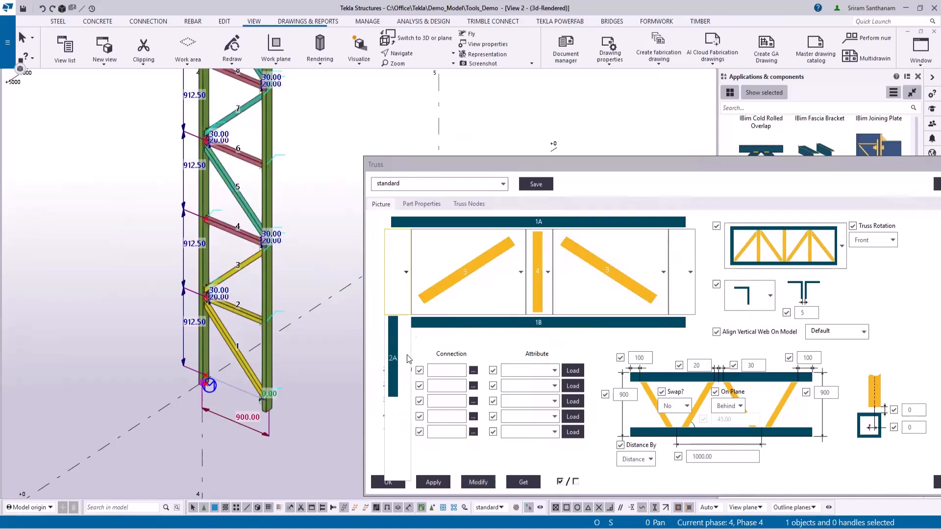
{"action": "left_click", "coordinate": [392, 358]}
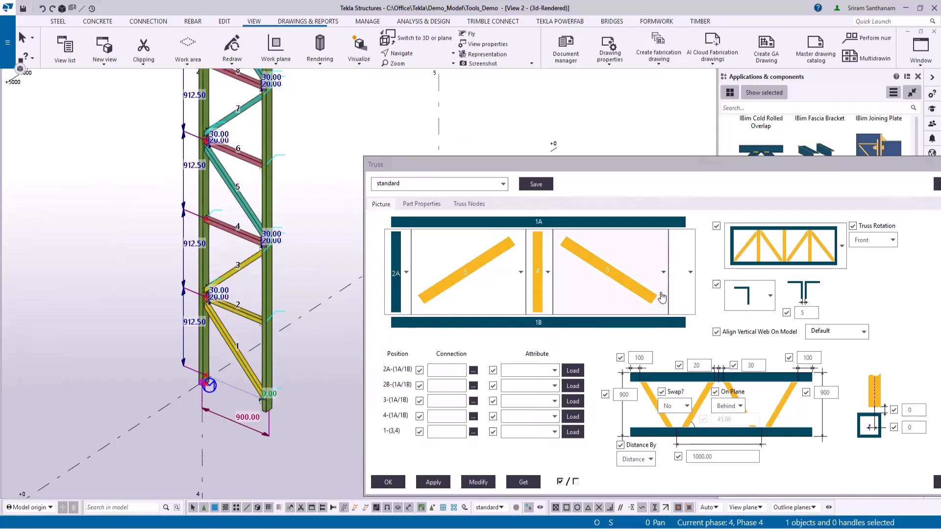
{"action": "left_click", "coordinate": [689, 272]}
{"action": "left_click", "coordinate": [680, 368]}
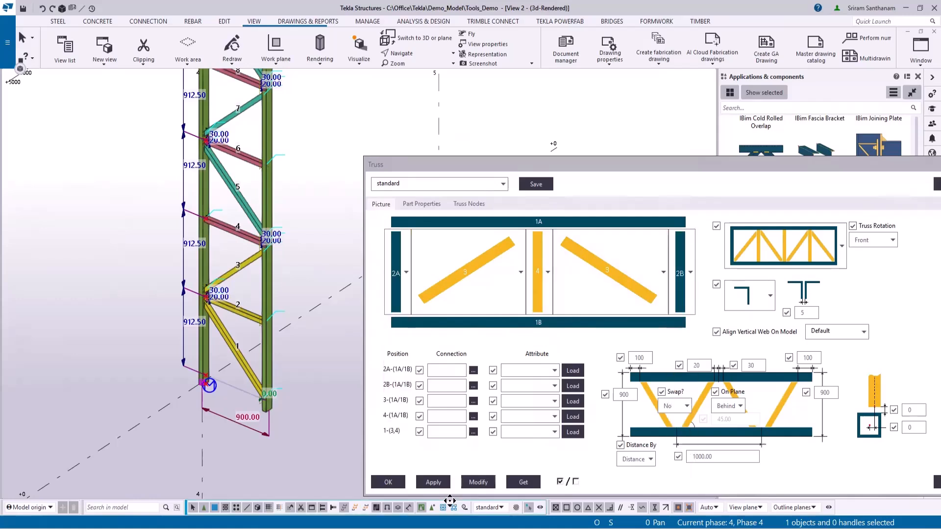
{"action": "left_click", "coordinate": [481, 484]}
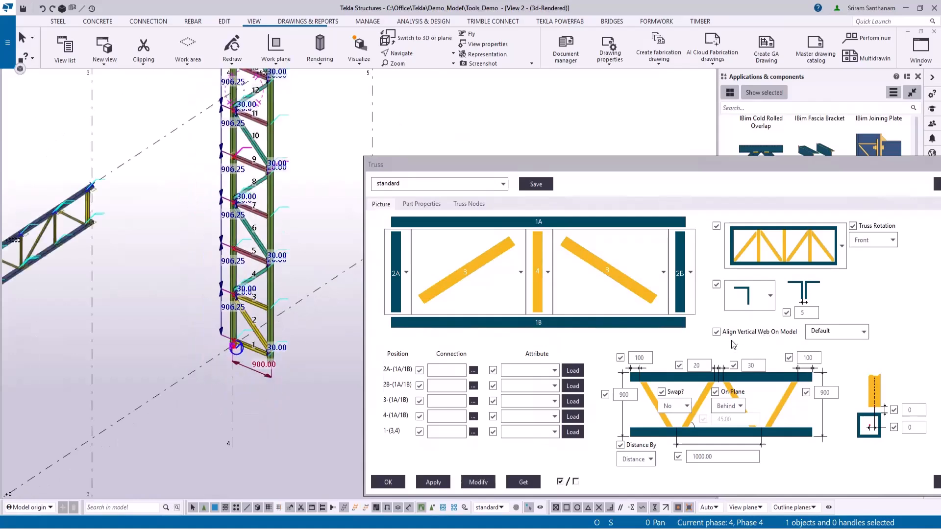
{"action": "scroll", "coordinate": [300, 274], "scroll_direction": "down", "scroll_amount": 4}
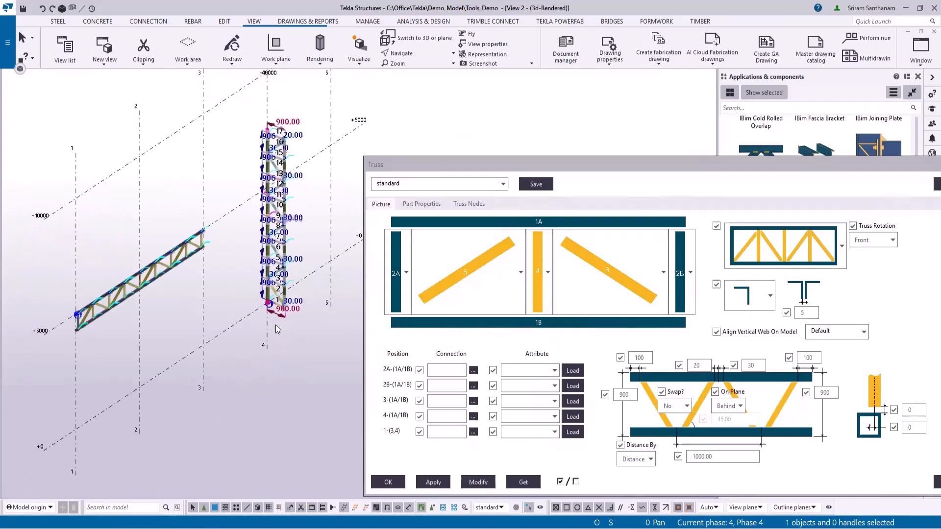
Move the horizontal truss's end handle at grid 3 up by about 350 mm in the plane view to slope the truss
{"action": "key", "text": "ctrl+p"}
{"action": "scroll", "coordinate": [169, 175], "scroll_direction": "down", "scroll_amount": 3}
{"action": "scroll", "coordinate": [228, 235], "scroll_direction": "up", "scroll_amount": 3}
{"action": "scroll", "coordinate": [206, 237], "scroll_direction": "up", "scroll_amount": 6}
{"action": "left_click", "coordinate": [230, 128]}
{"action": "right_click", "coordinate": [230, 128]}
{"action": "left_click", "coordinate": [259, 200]}
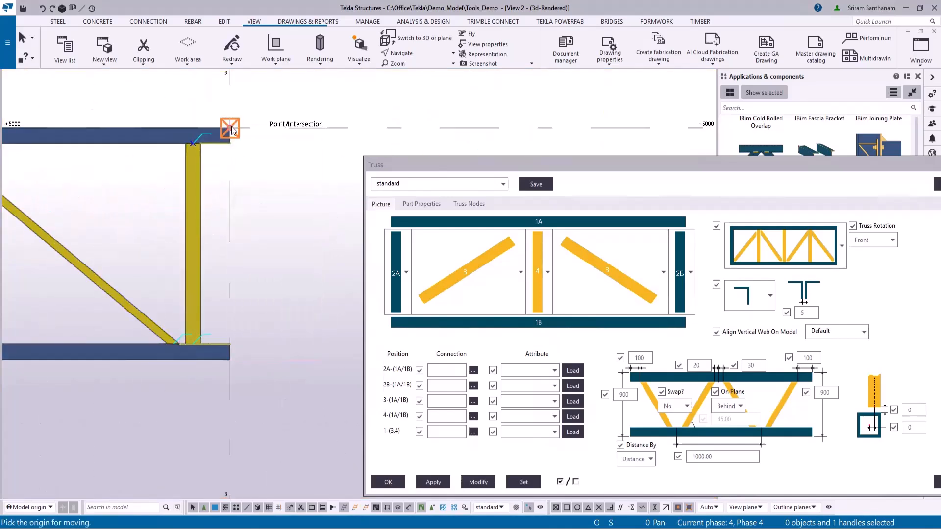
{"action": "left_click", "coordinate": [229, 127]}
{"action": "scroll", "coordinate": [246, 204], "scroll_direction": "down", "scroll_amount": 2}
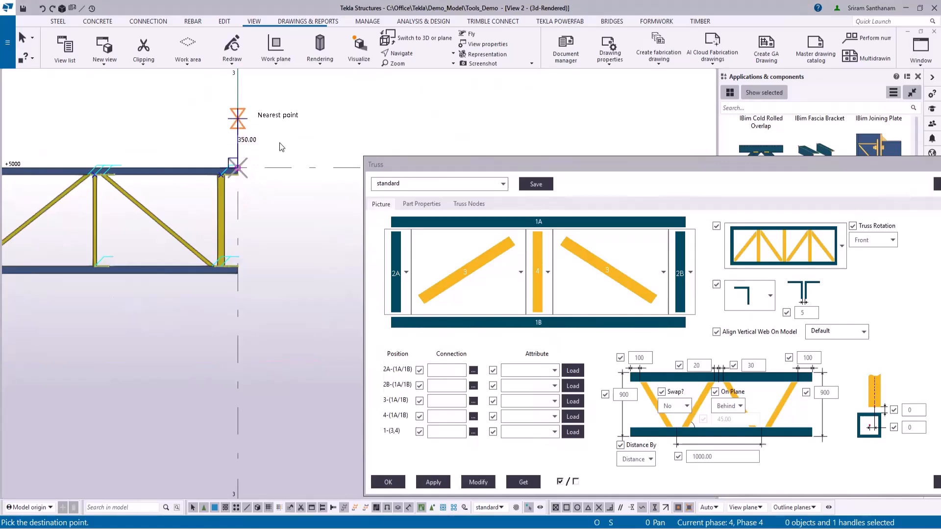
{"action": "left_click", "coordinate": [296, 139]}
{"action": "scroll", "coordinate": [307, 138], "scroll_direction": "down", "scroll_amount": 4}
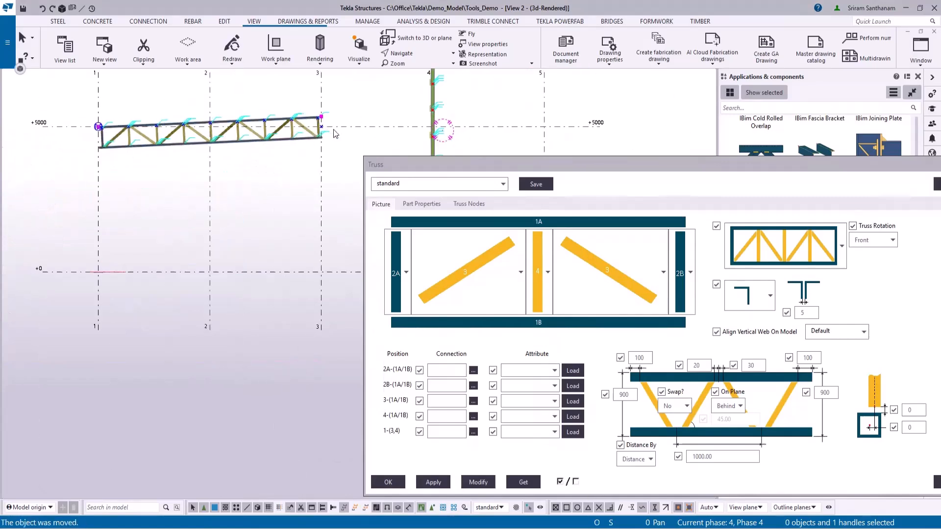
Examine the alignment of the vertical webs and end members on the sloped truss at grids 3 and 1, and select the truss
{"action": "scroll", "coordinate": [336, 134], "scroll_direction": "up", "scroll_amount": 4}
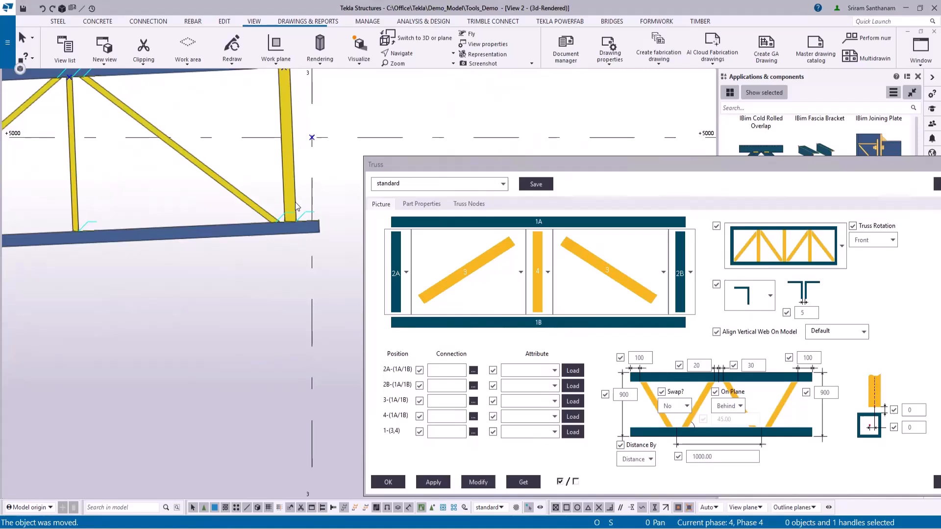
{"action": "scroll", "coordinate": [300, 196], "scroll_direction": "down", "scroll_amount": 2}
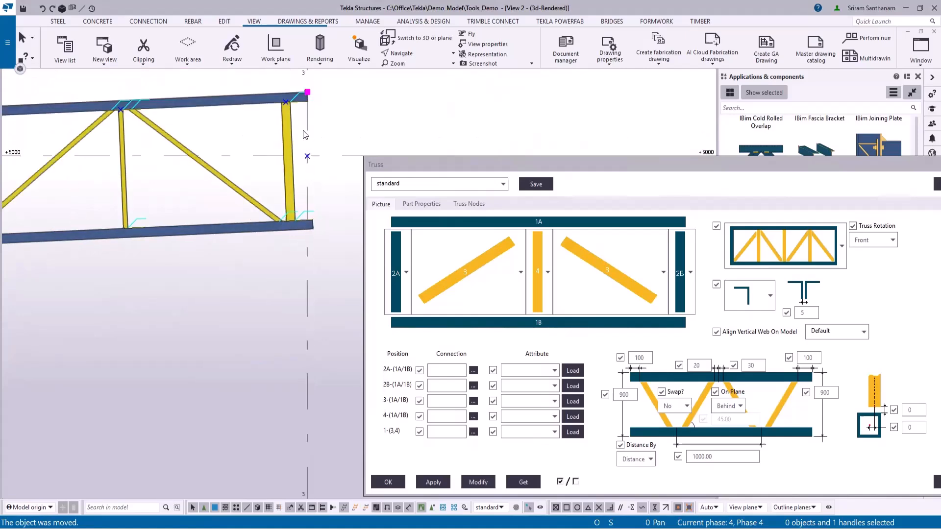
{"action": "middle_click_drag", "start_coordinate": [308, 145], "coordinate": [309, 110]}
{"action": "scroll", "coordinate": [309, 113], "scroll_direction": "down", "scroll_amount": 4}
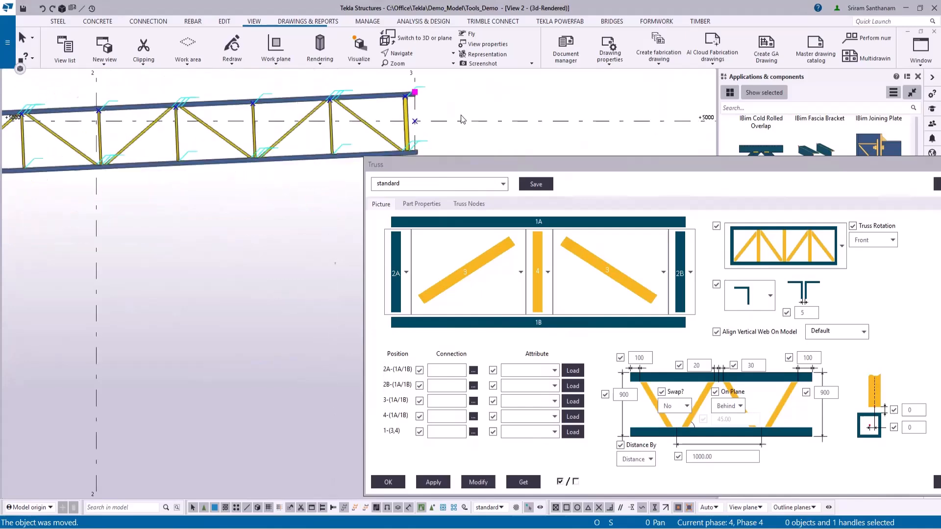
{"action": "scroll", "coordinate": [303, 139], "scroll_direction": "up", "scroll_amount": 5}
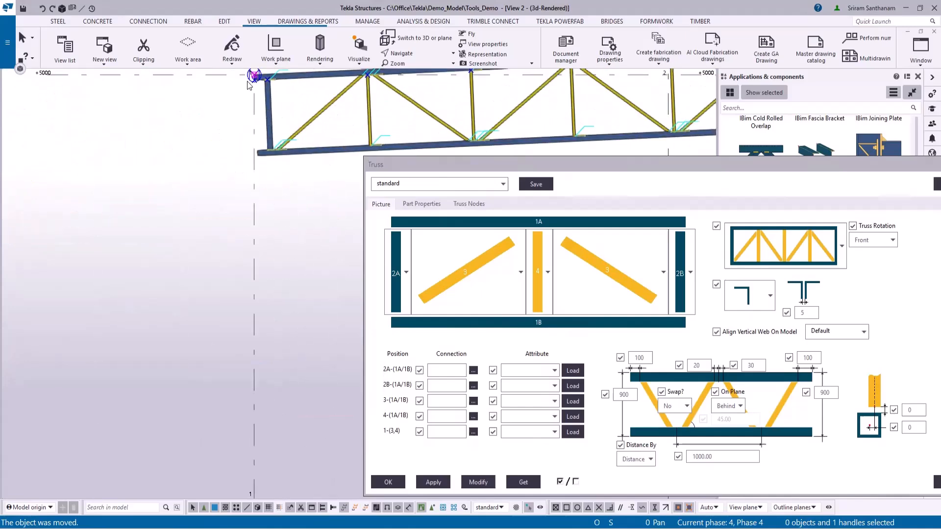
{"action": "left_click", "coordinate": [252, 78]}
{"action": "scroll", "coordinate": [225, 113], "scroll_direction": "down", "scroll_amount": 6}
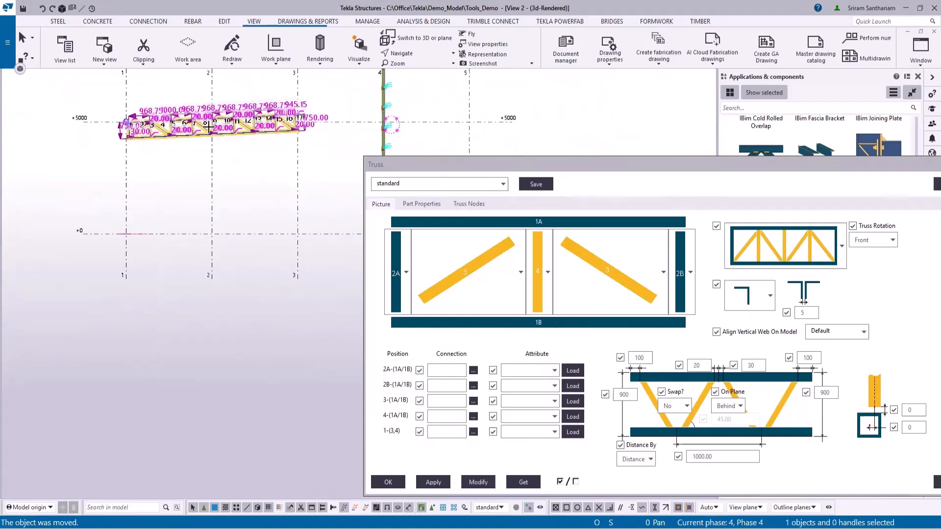
Set the sloped truss's Align Vertical Web On Model option to All and update the truss
{"action": "left_click", "coordinate": [864, 334]}
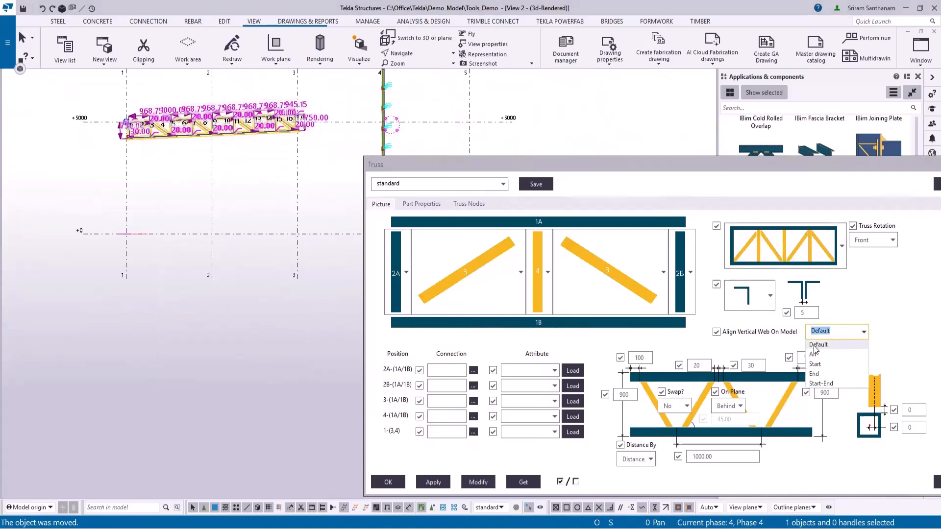
{"action": "left_click", "coordinate": [816, 354]}
{"action": "left_click", "coordinate": [478, 483]}
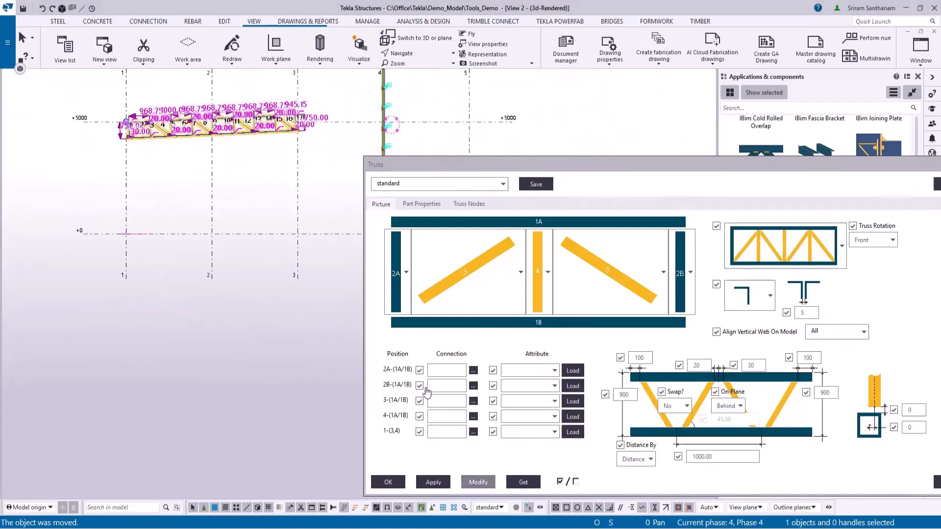
{"action": "scroll", "coordinate": [295, 141], "scroll_direction": "up", "scroll_amount": 5}
{"action": "scroll", "coordinate": [295, 140], "scroll_direction": "up", "scroll_amount": 4}
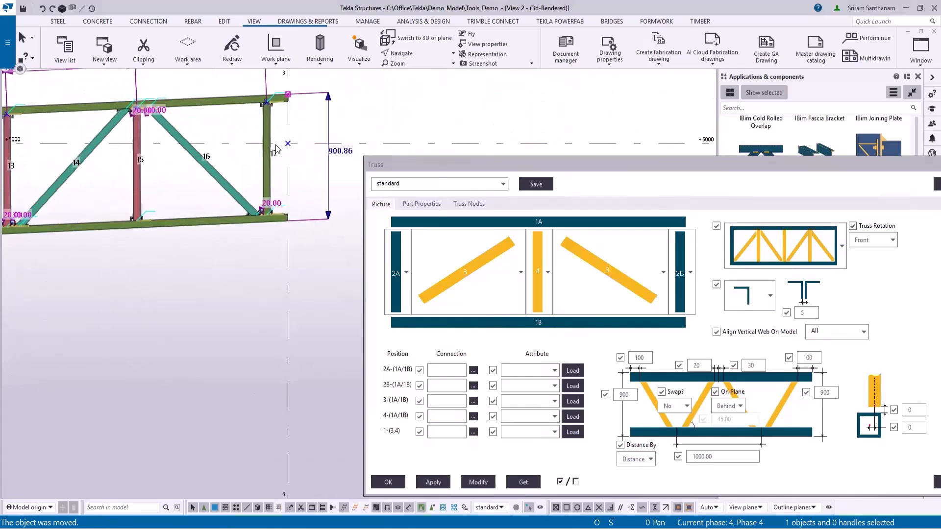
{"action": "scroll", "coordinate": [269, 130], "scroll_direction": "down", "scroll_amount": 6}
{"action": "scroll", "coordinate": [284, 90], "scroll_direction": "up", "scroll_amount": 5}
{"action": "scroll", "coordinate": [374, 124], "scroll_direction": "up", "scroll_amount": 2}
{"action": "scroll", "coordinate": [124, 230], "scroll_direction": "down", "scroll_amount": 3}
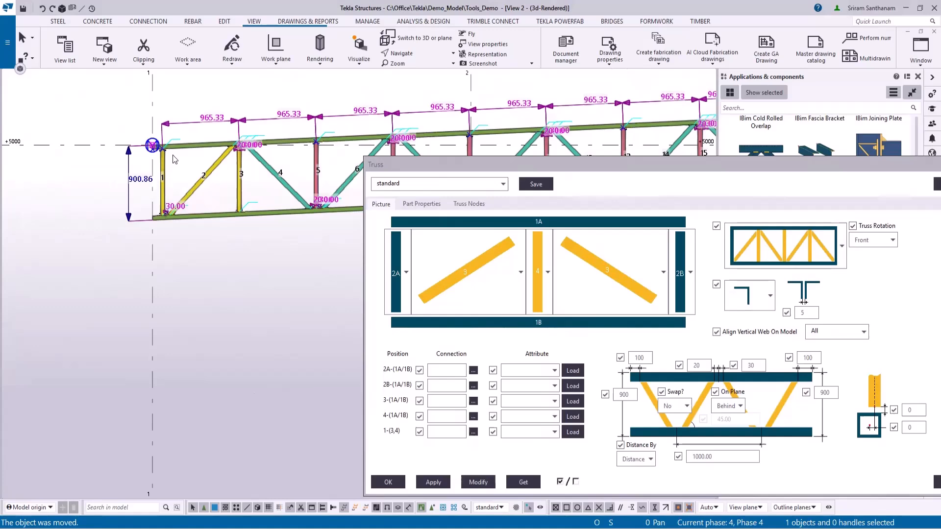
Select the sloped truss, set its Align Vertical Web On Model option to Start-End and update it
{"action": "left_click", "coordinate": [864, 333]}
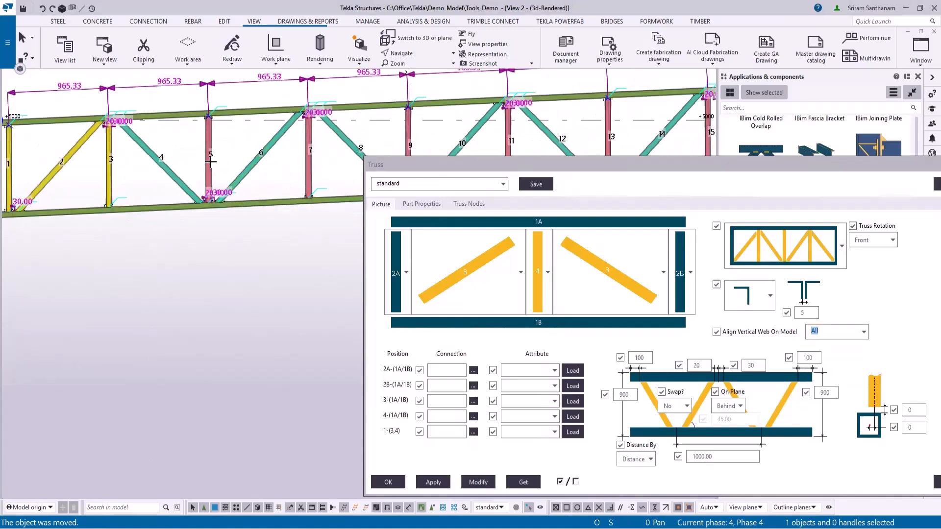
{"action": "left_click", "coordinate": [210, 165]}
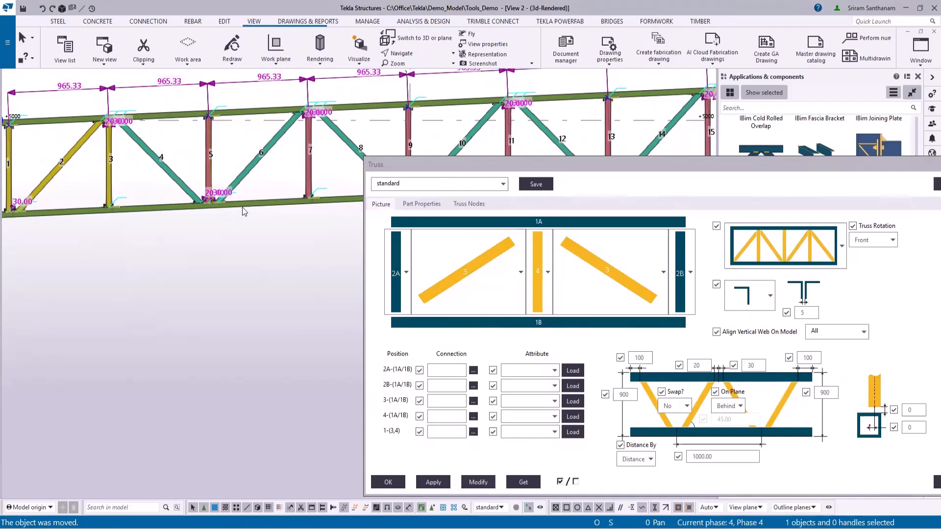
{"action": "left_click", "coordinate": [828, 331]}
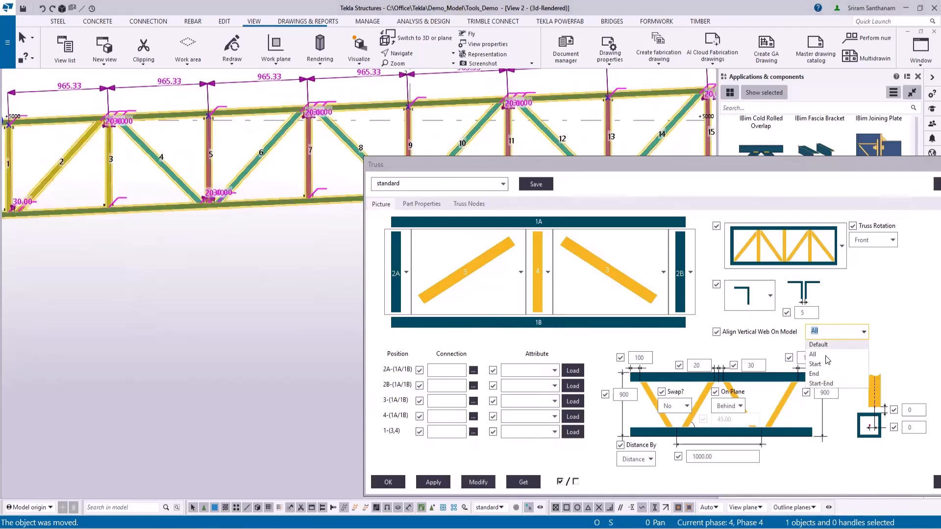
{"action": "left_click", "coordinate": [823, 379]}
{"action": "left_click", "coordinate": [478, 482]}
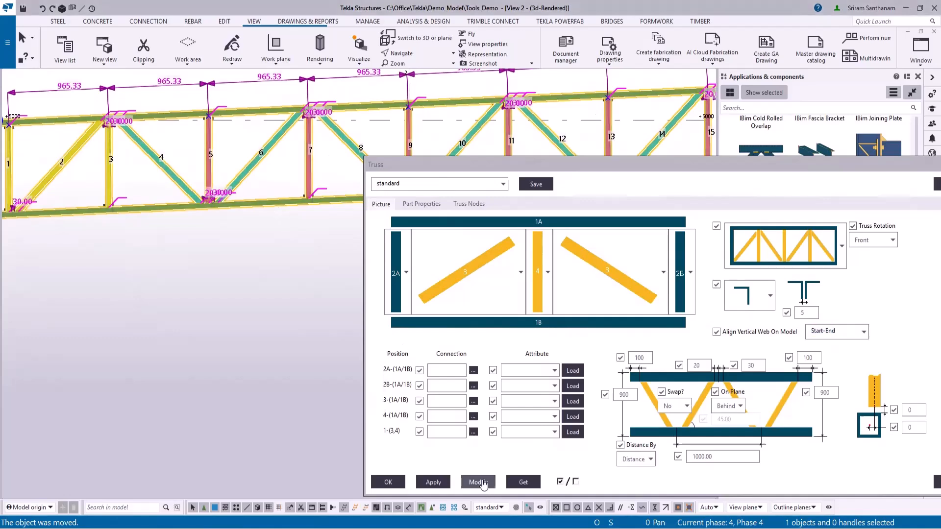
{"action": "left_click", "coordinate": [480, 482]}
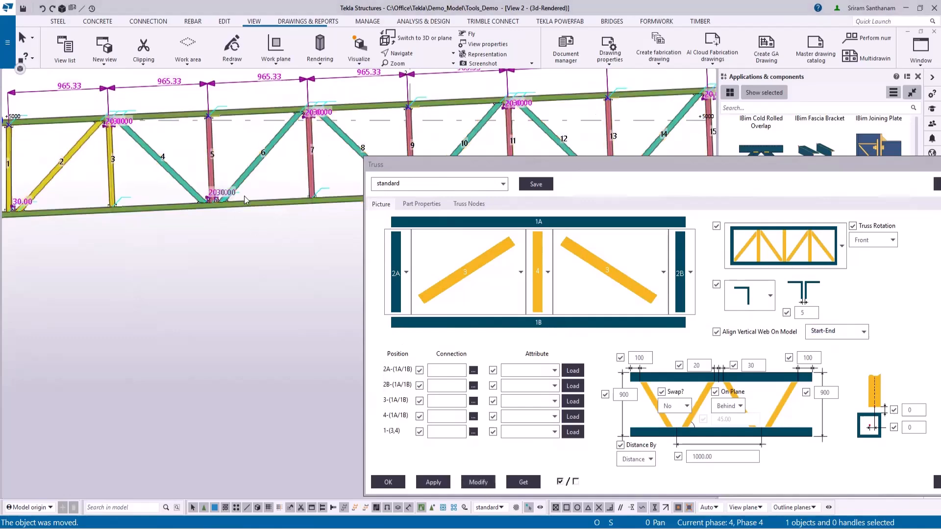